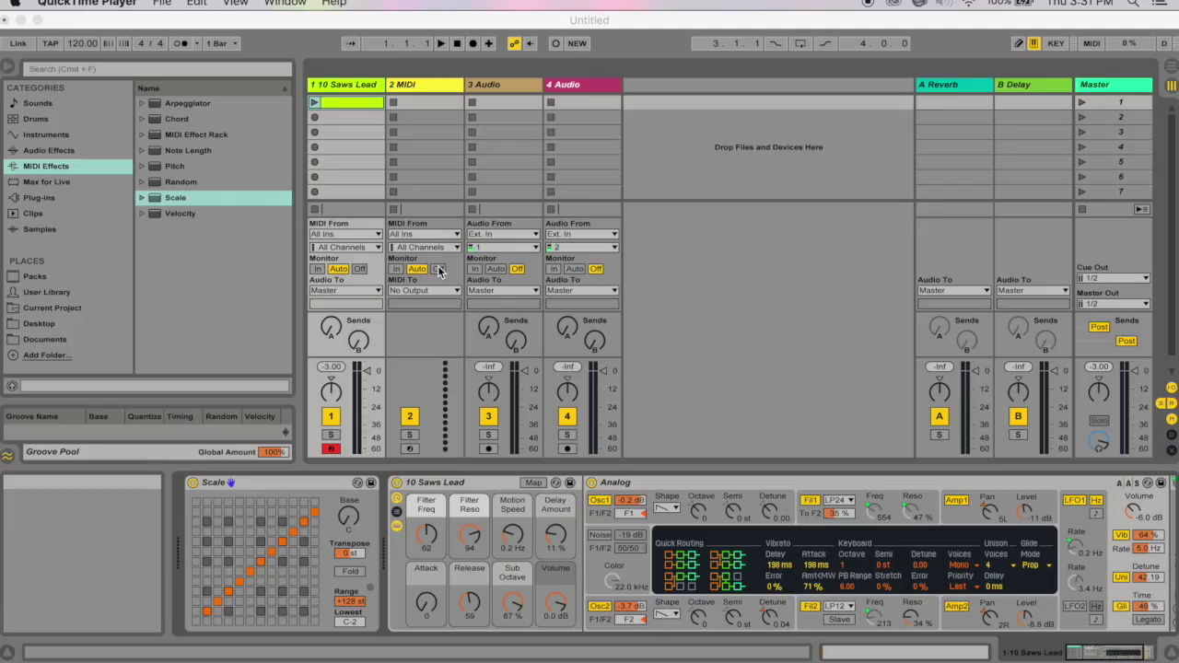
Step: Browse the MIDI Effects, test a note on 10 Saws Lead, and select the Scale effect
left_click(331, 493)
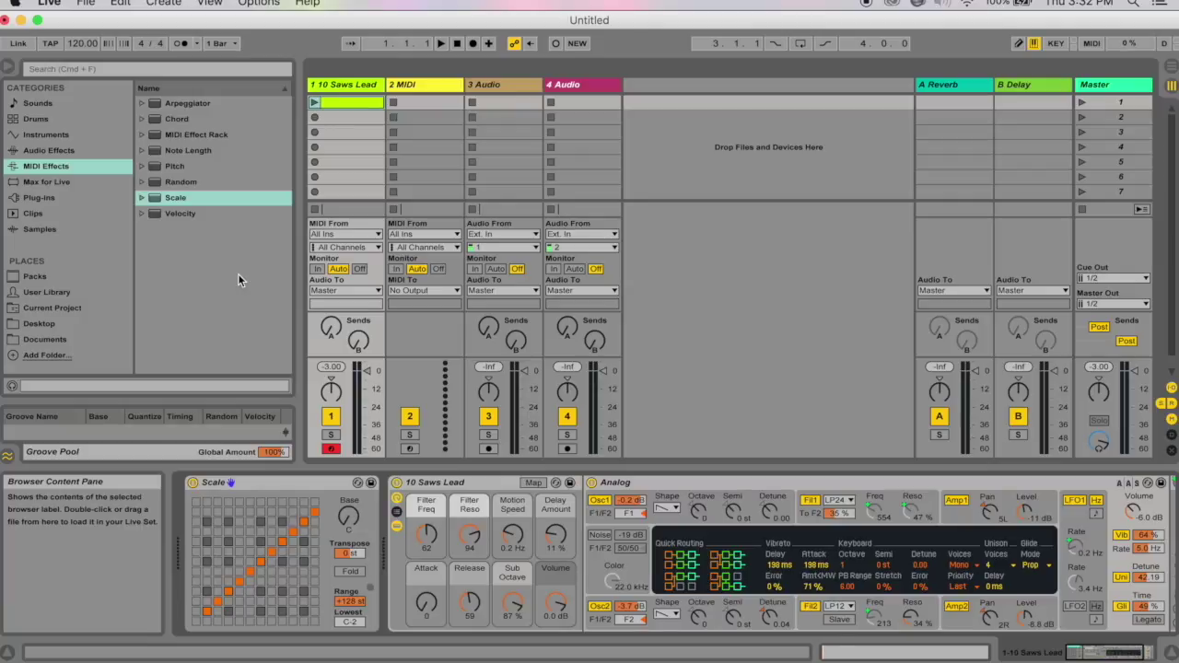
left_click(56, 181)
left_click(61, 166)
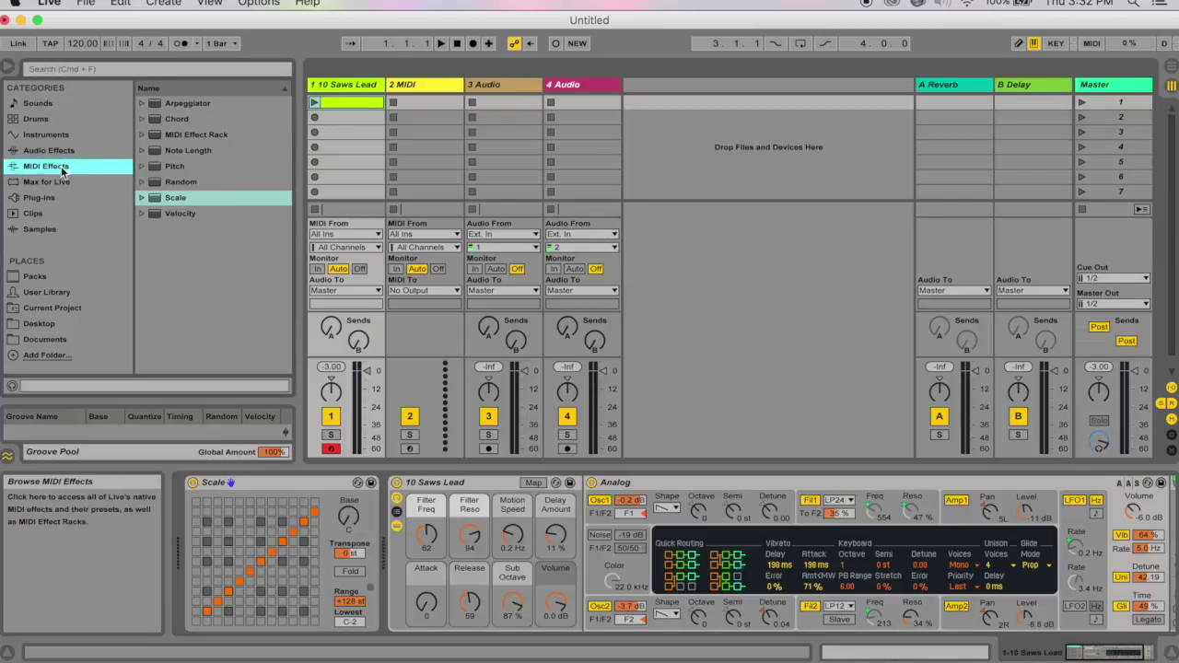
left_click(55, 136)
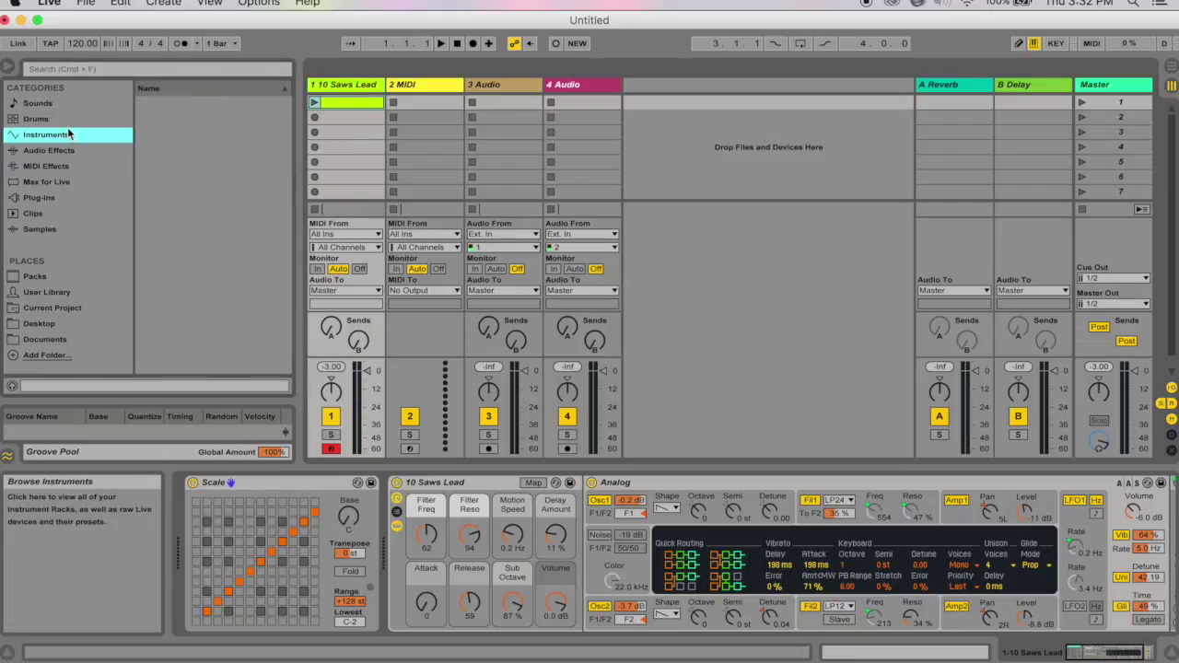
left_click(346, 104)
key("a")
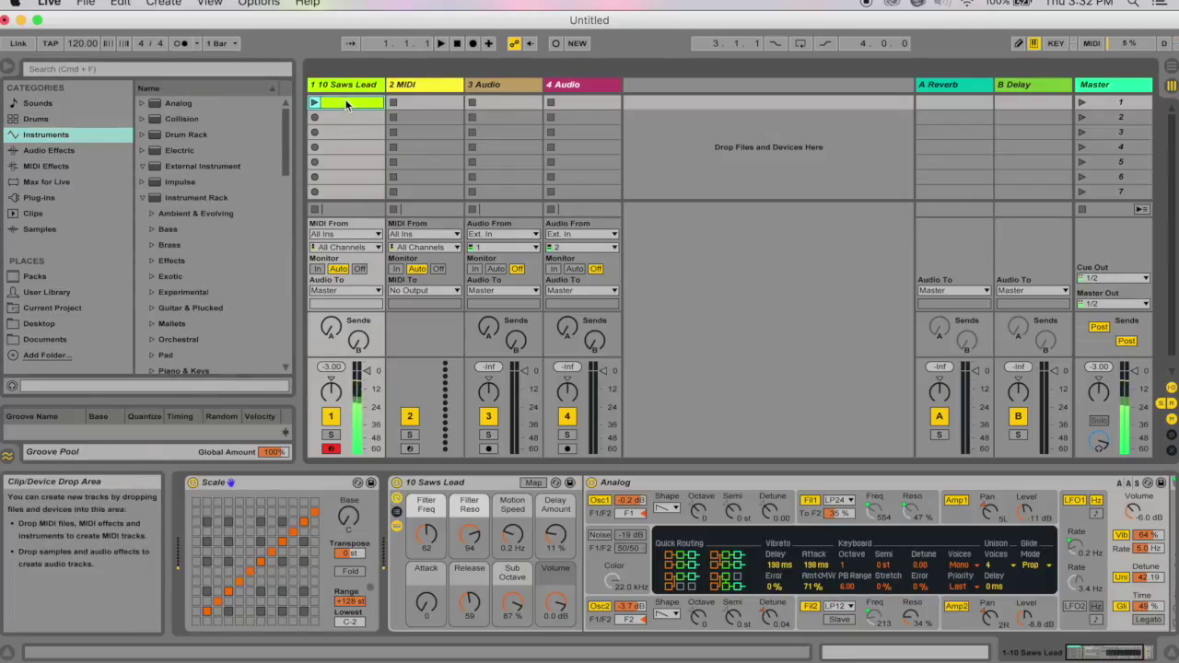
left_click(61, 166)
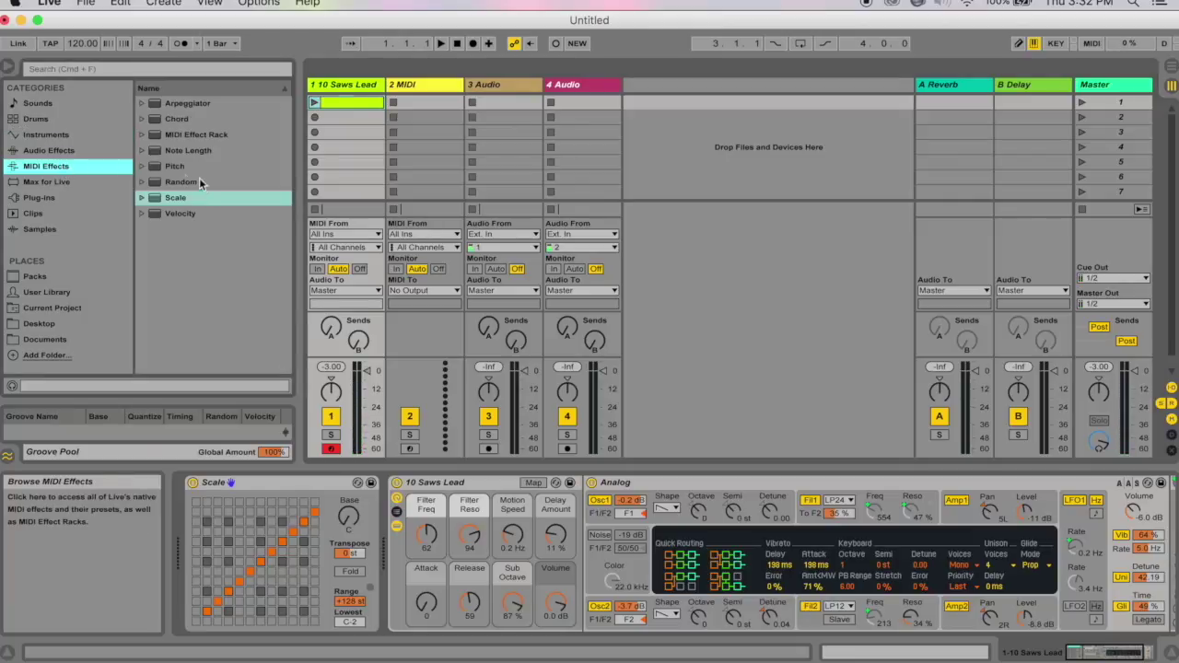
left_click(170, 199)
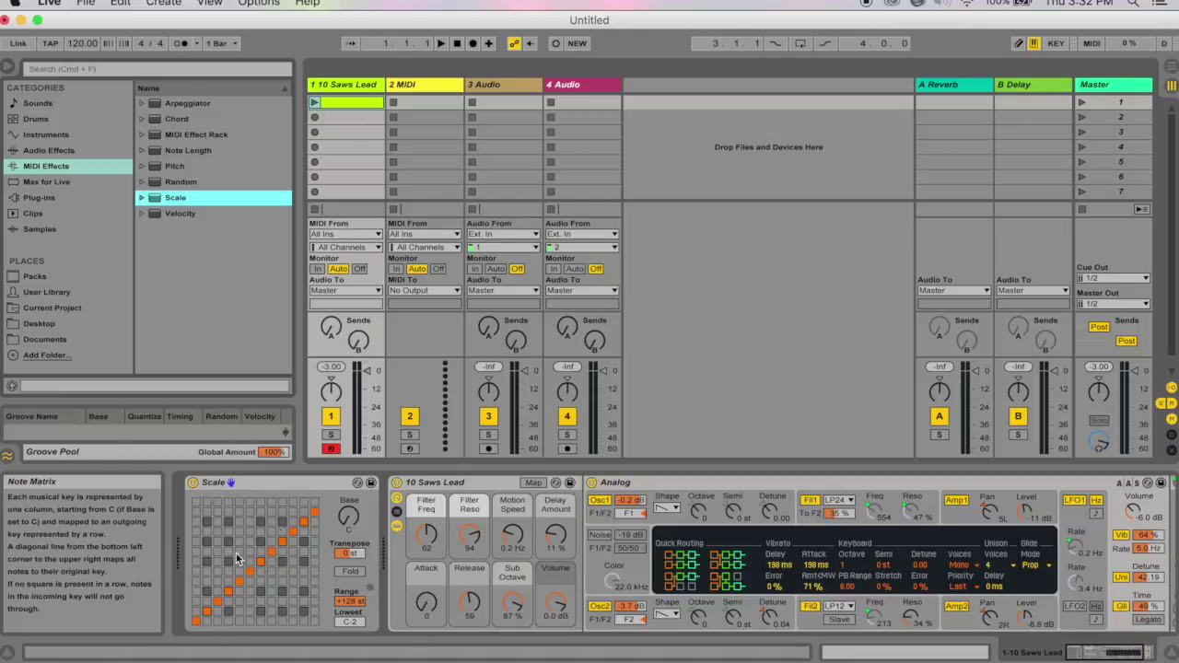
Step: Open the Desktop screenshot 'Screen Shot 2017-03-16 at 3.30.44 PM' in Preview
left_click(261, 652)
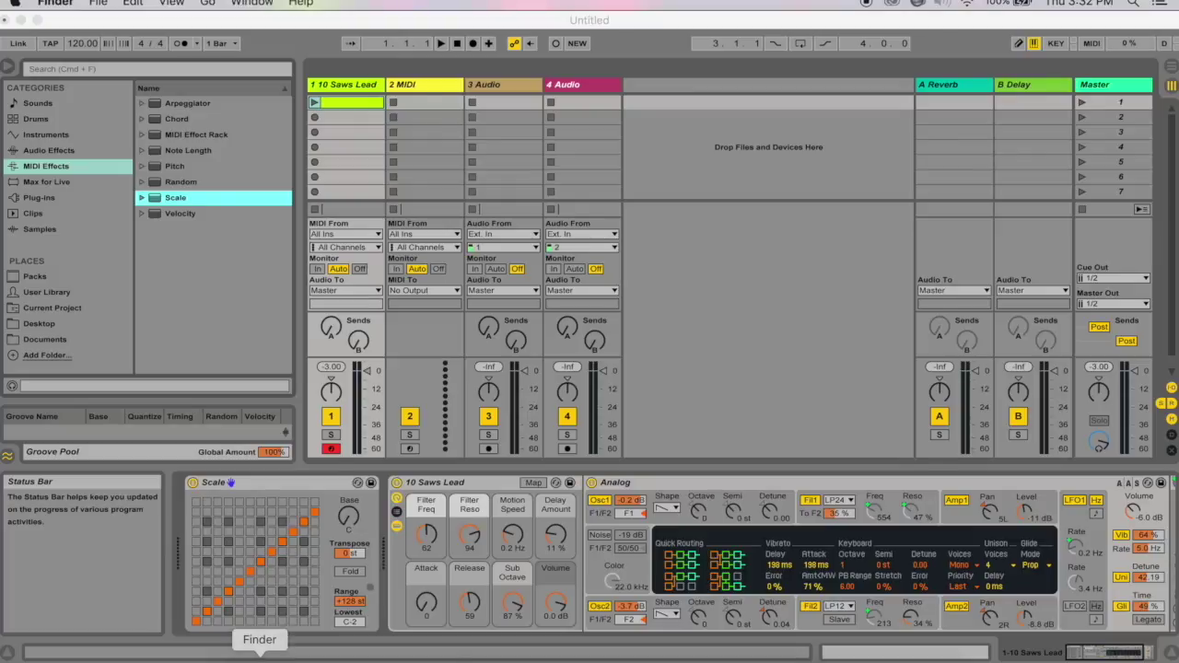
left_click(350, 243)
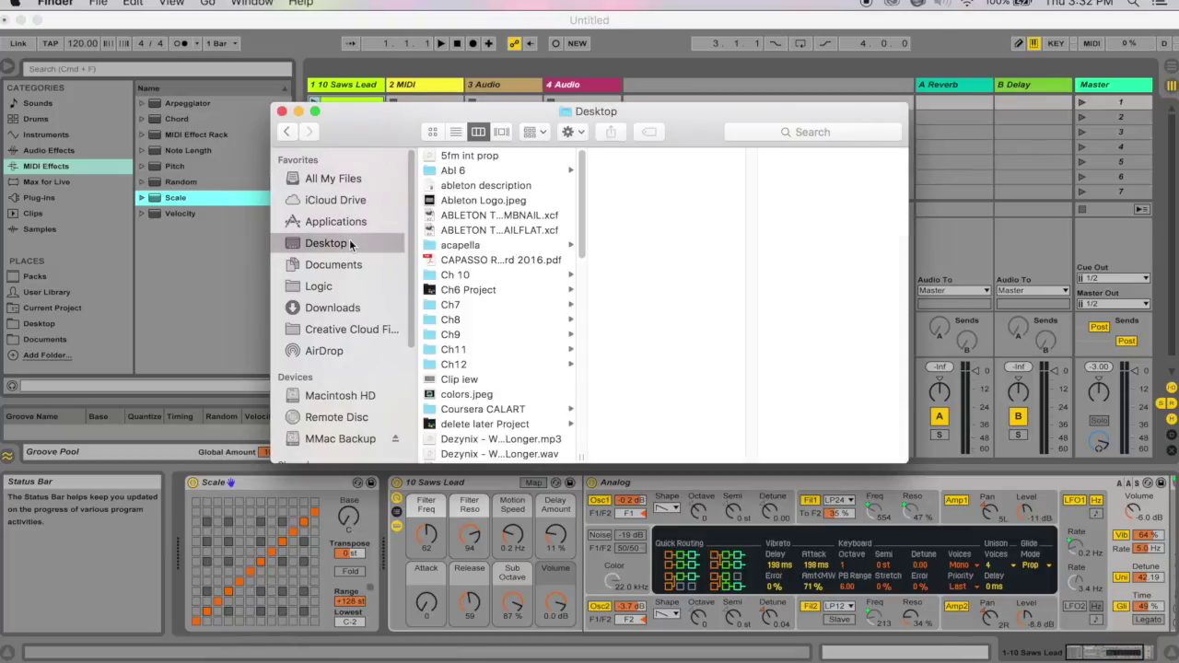
scroll(520, 315, "down", 5)
scroll(520, 315, "down", 10)
left_click(497, 381)
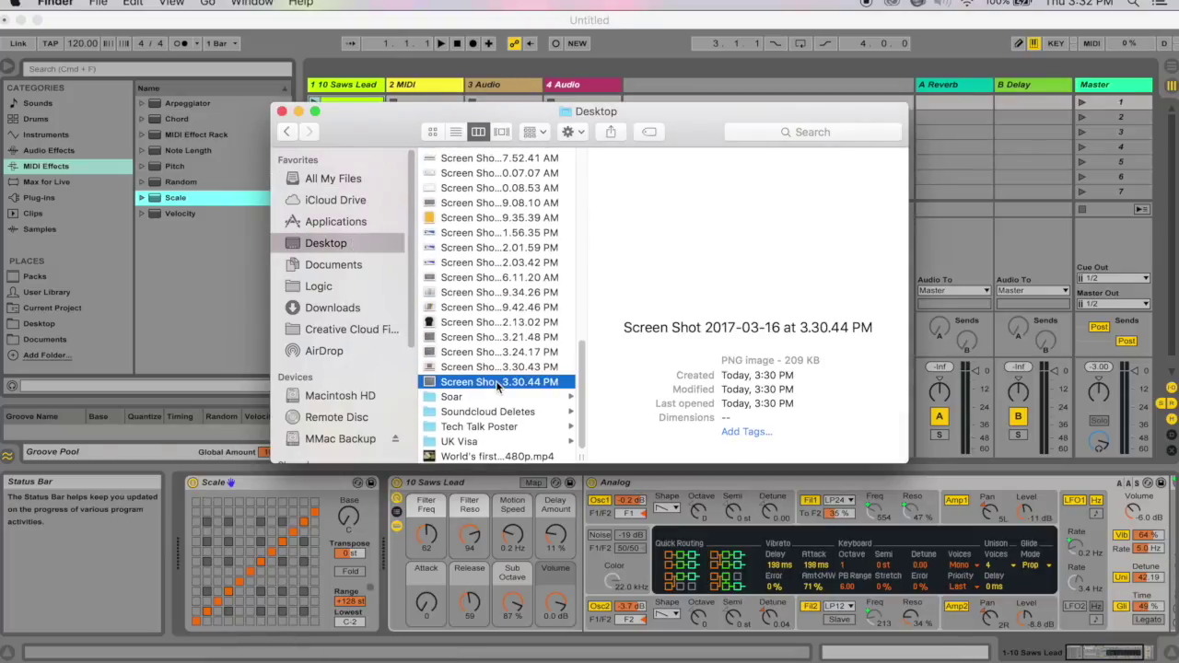
double_click(516, 381)
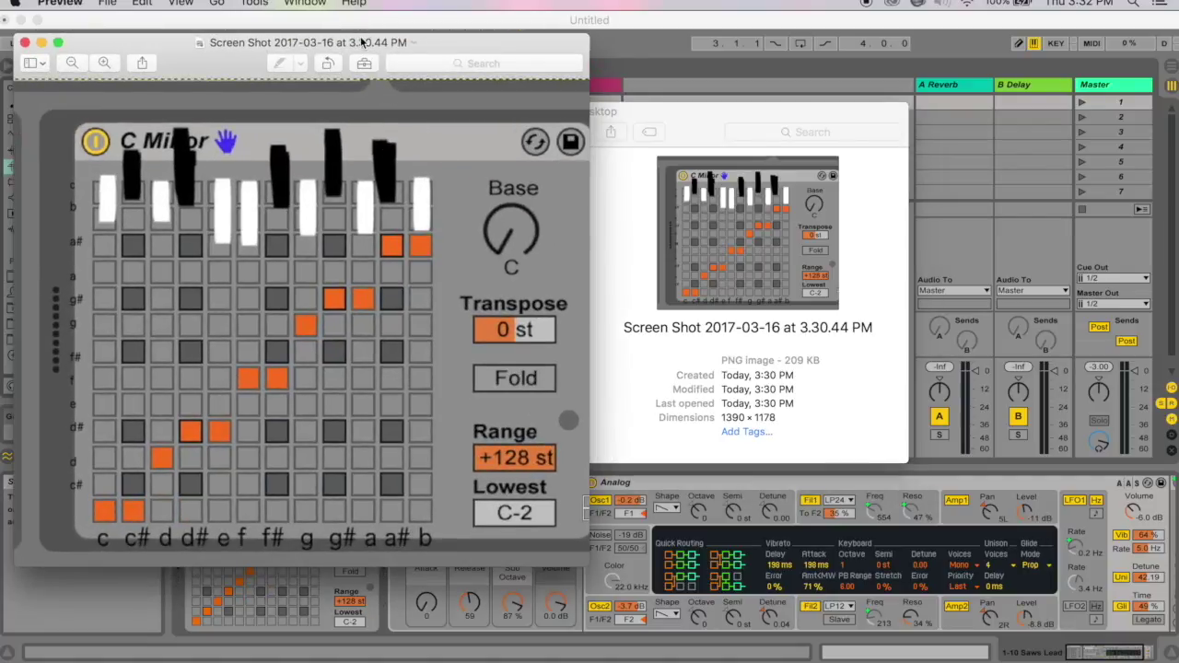
Step: Move the screenshot aside, then close both screenshot windows and the Desktop Finder window
left_click_drag(363, 42, 361, 138)
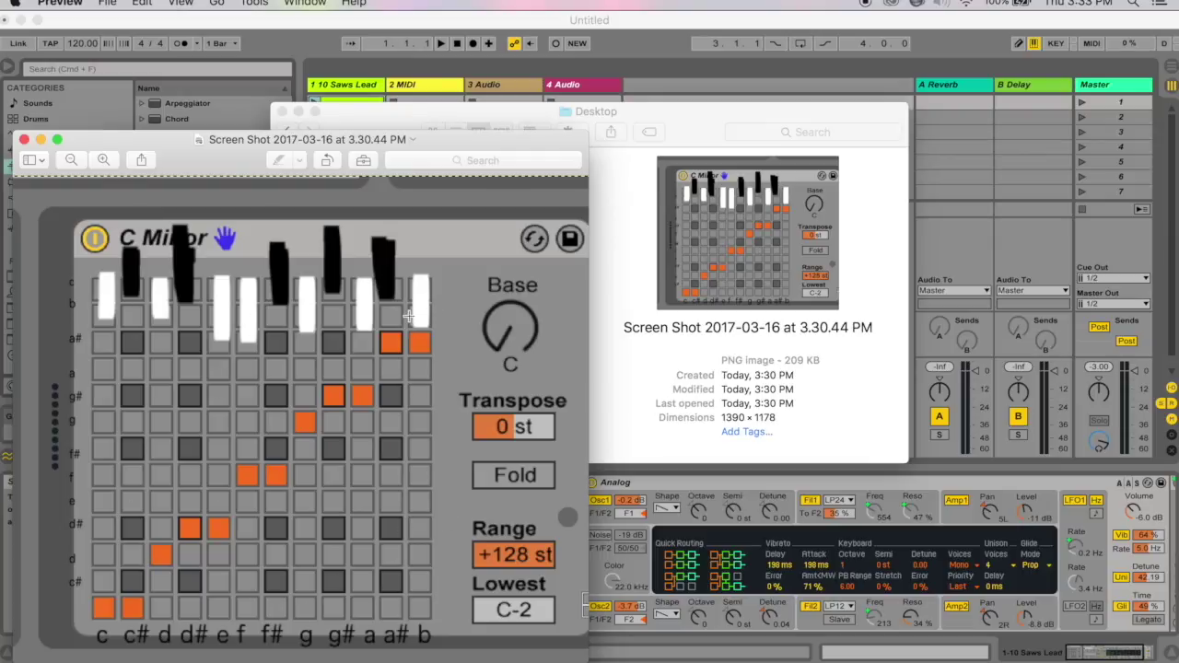
left_click(24, 139)
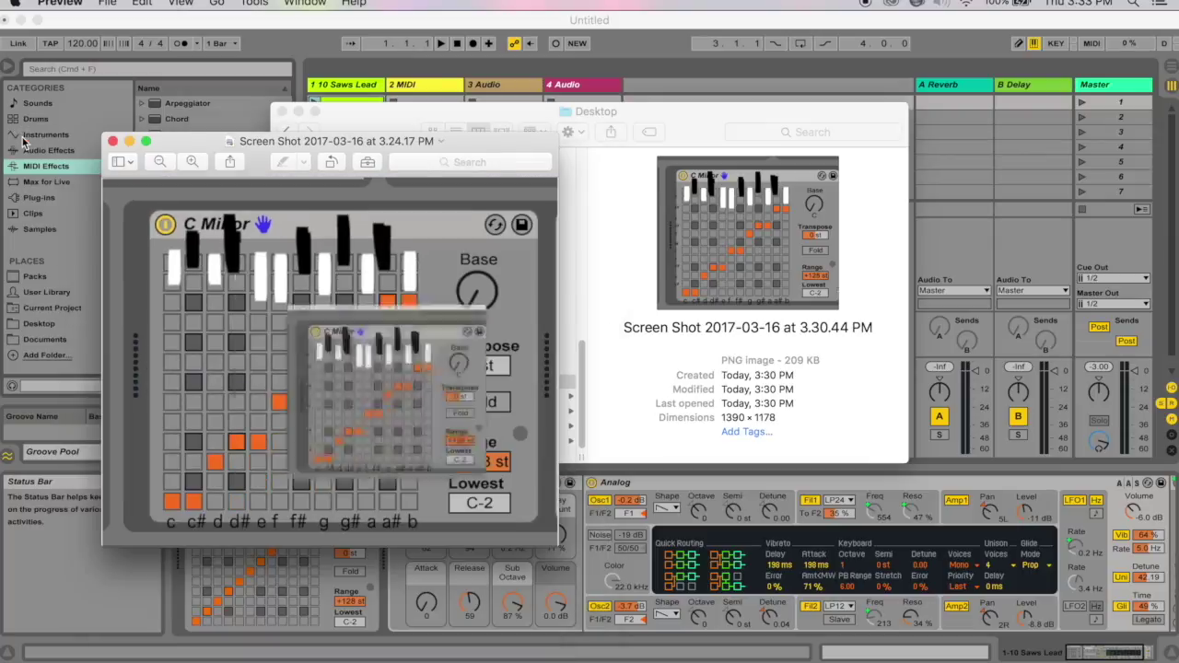
left_click(113, 141)
left_click(283, 110)
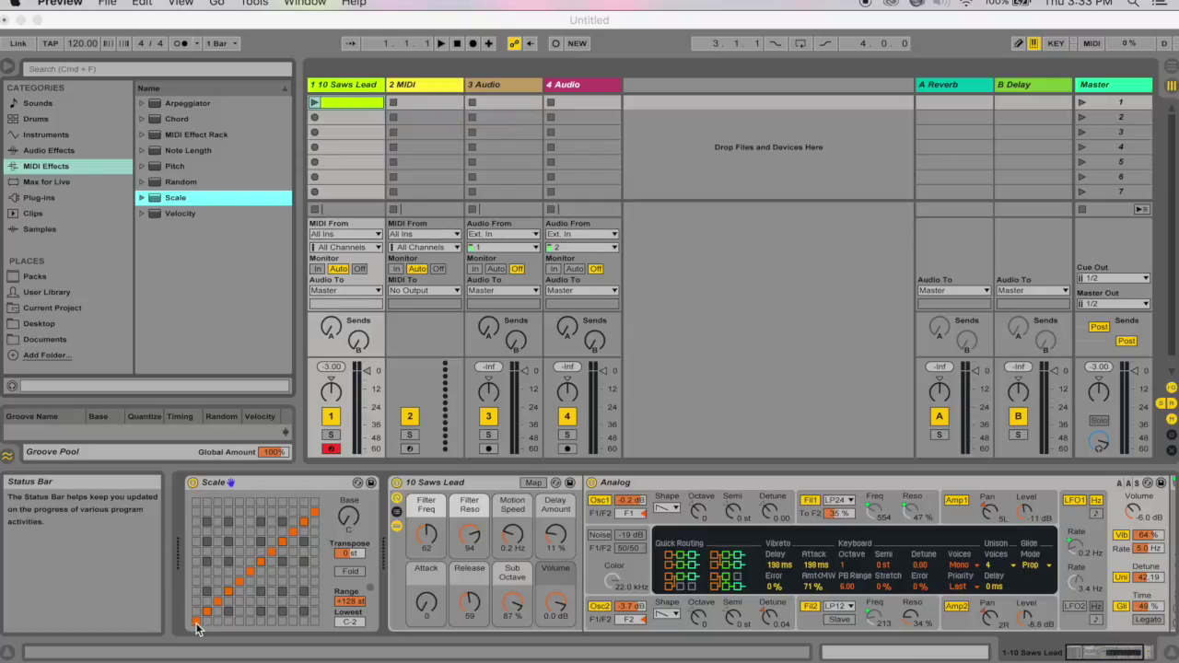
left_click(675, 337)
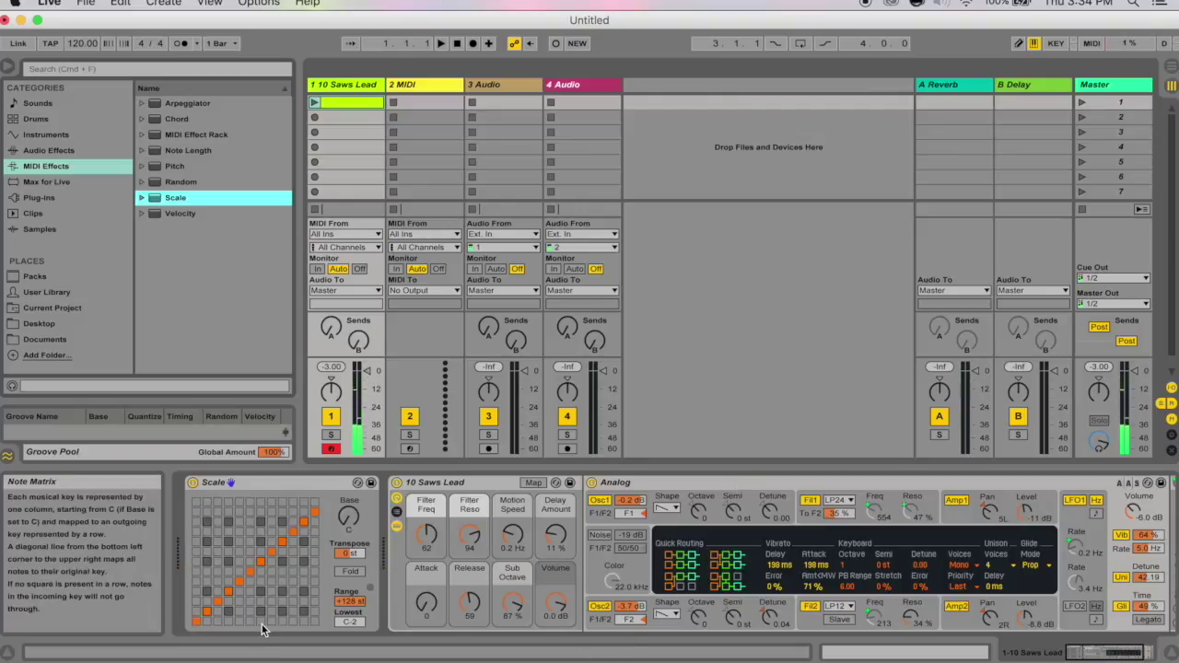
left_click(196, 628)
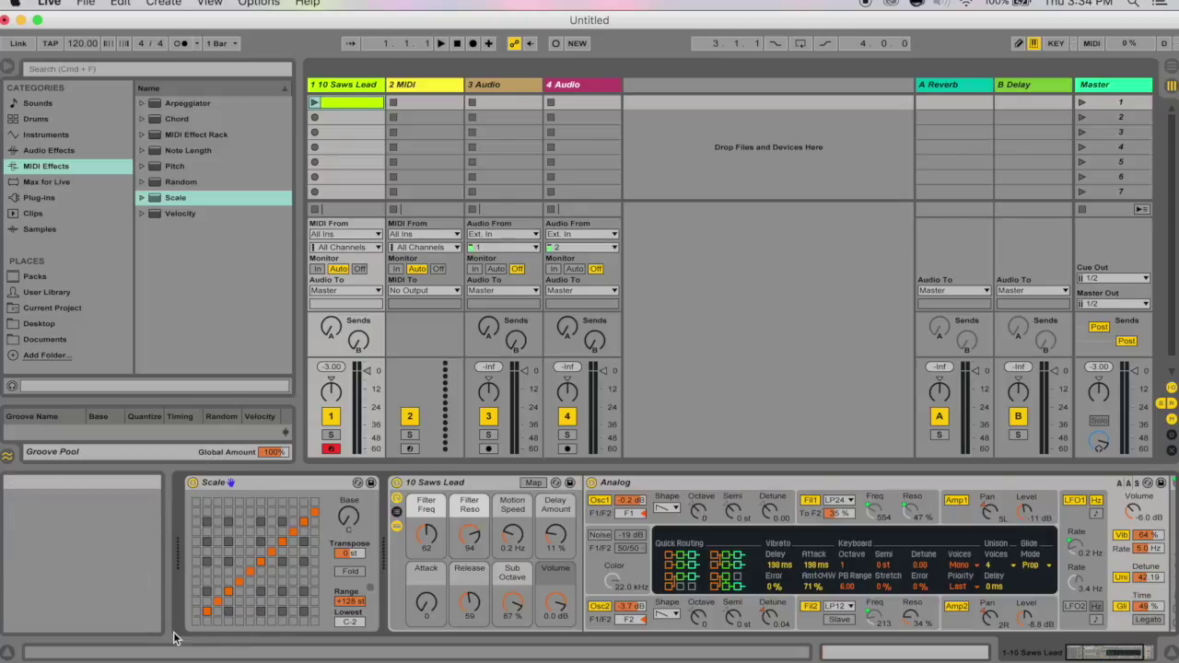
left_click(197, 543)
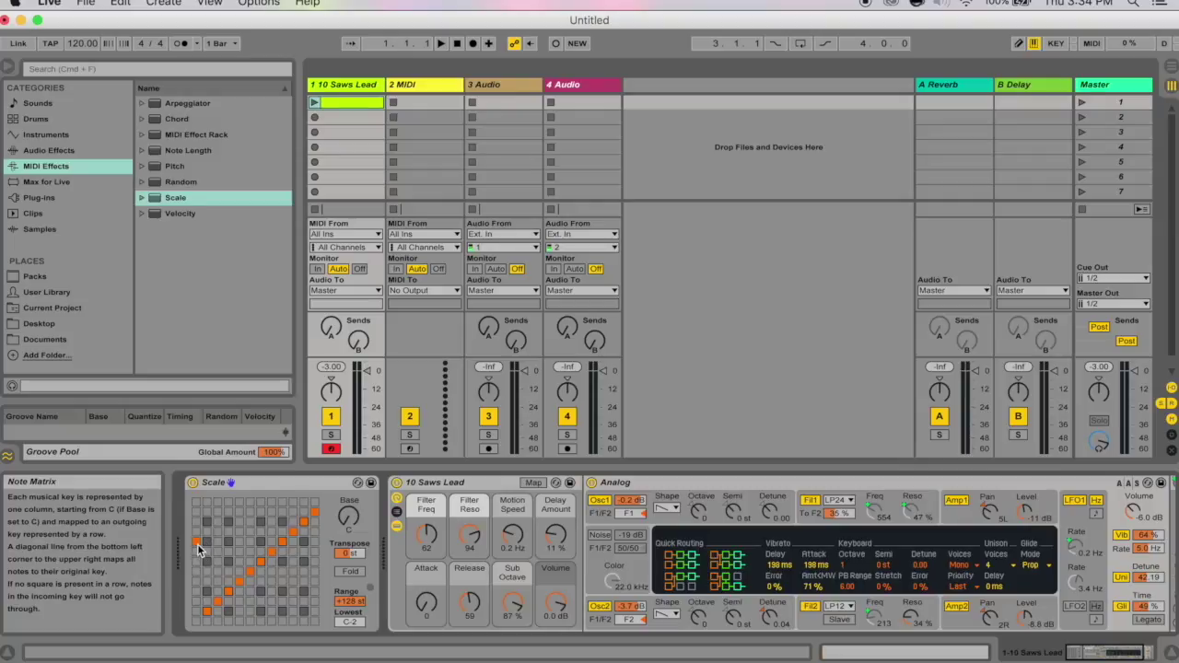
left_click(196, 619)
Step: Redraw the lower Scale matrix cells, mapping C# to the bottom row and D to the second
mouse_move(208, 619)
left_mouse_down()
mouse_move(316, 518)
mouse_move(195, 627)
left_mouse_up()
left_click(206, 601)
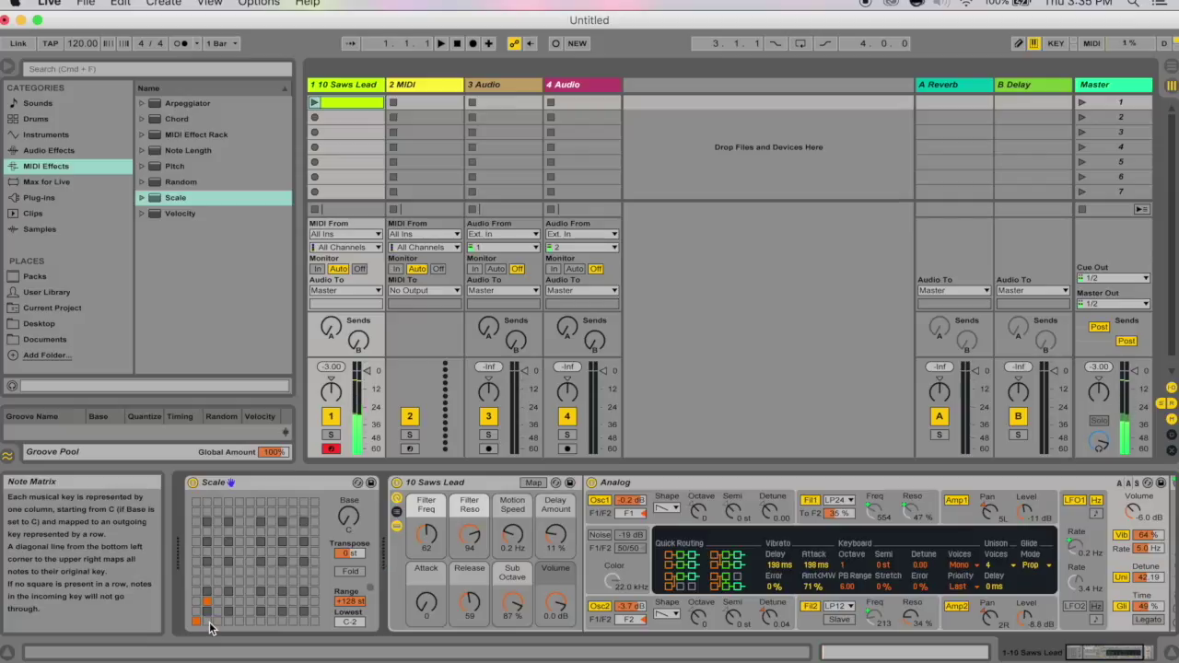
left_click(207, 622)
left_click(208, 616)
left_click(210, 621)
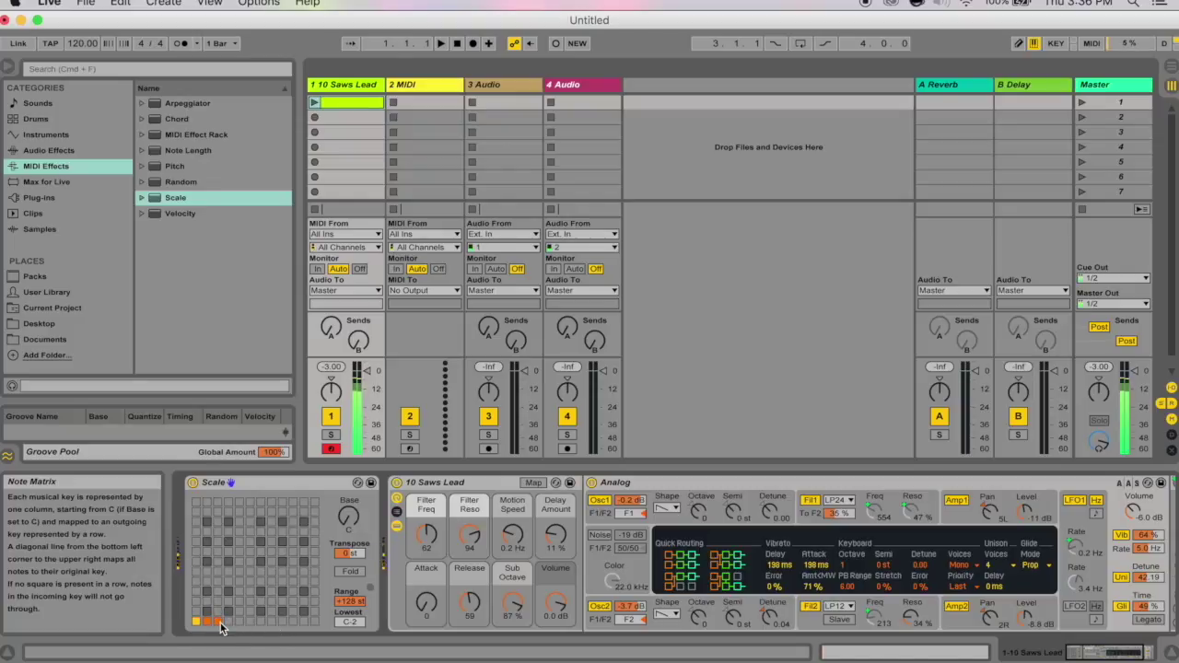
left_click(217, 603)
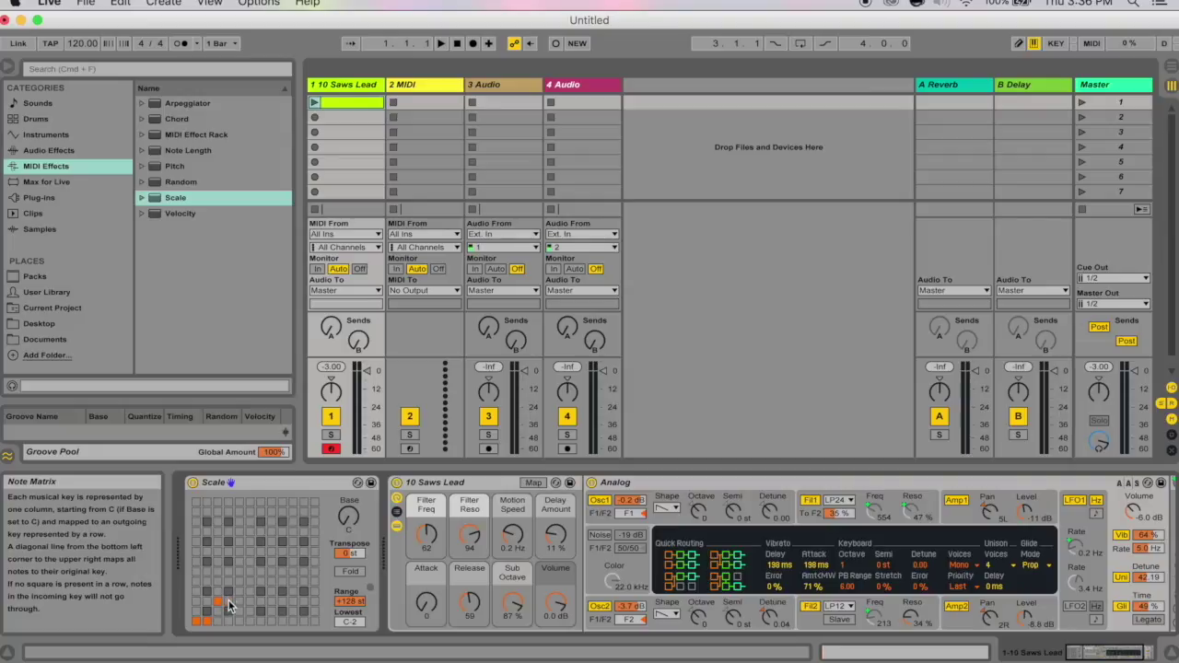
Step: Build the rest of the staircase mapping up the matrix and expand the Scale presets folder
left_click_drag(228, 584, 229, 602)
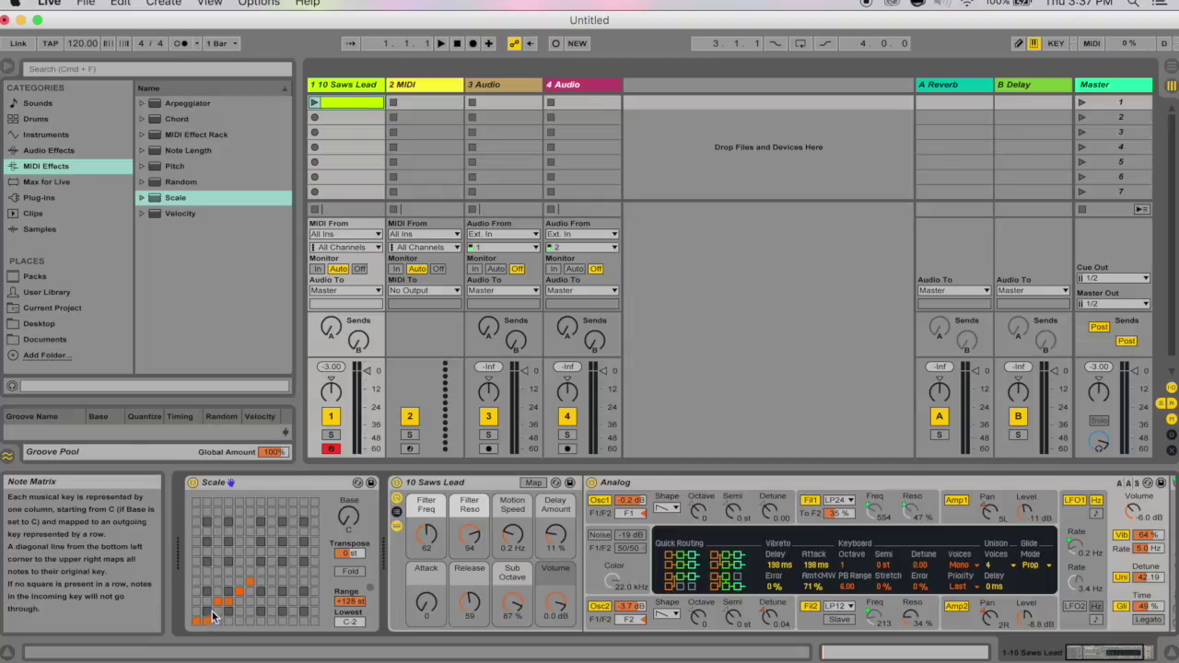
left_click_drag(246, 589, 238, 600)
left_click(244, 580)
left_click(249, 572)
left_click(263, 572)
left_click(284, 551)
left_click(294, 533)
left_click(304, 532)
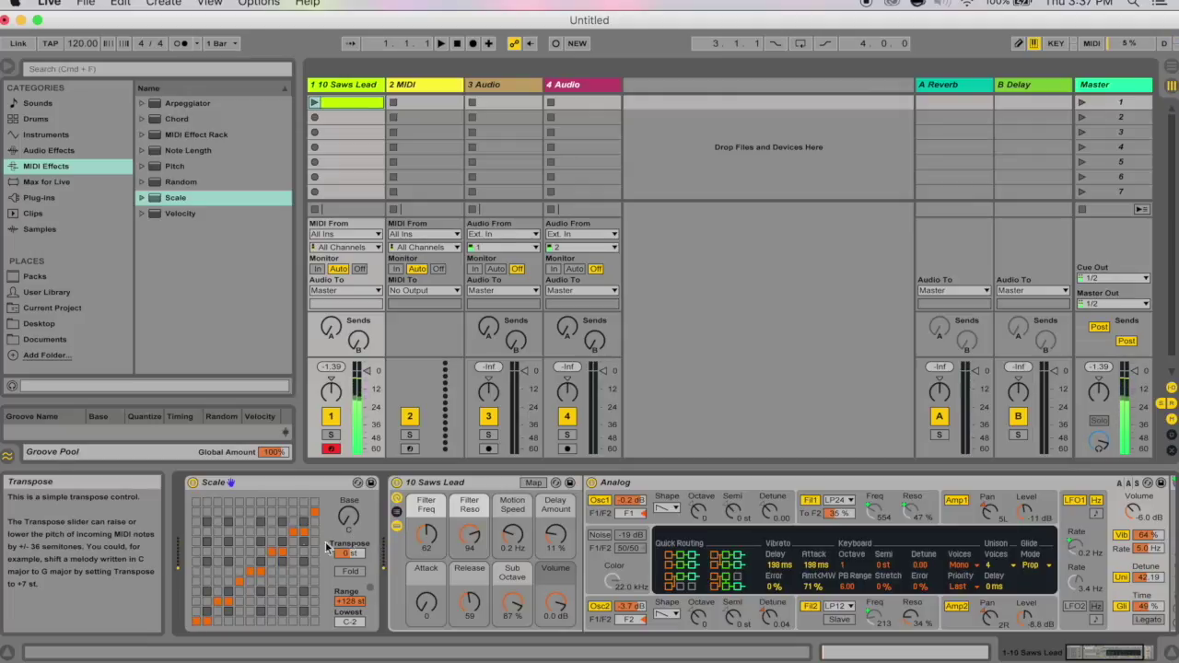
left_click(144, 198)
Step: Load the C Major.adv preset onto the Scale device, audition two notes, and open track 1's first clip
scroll(225, 281, "down", 10)
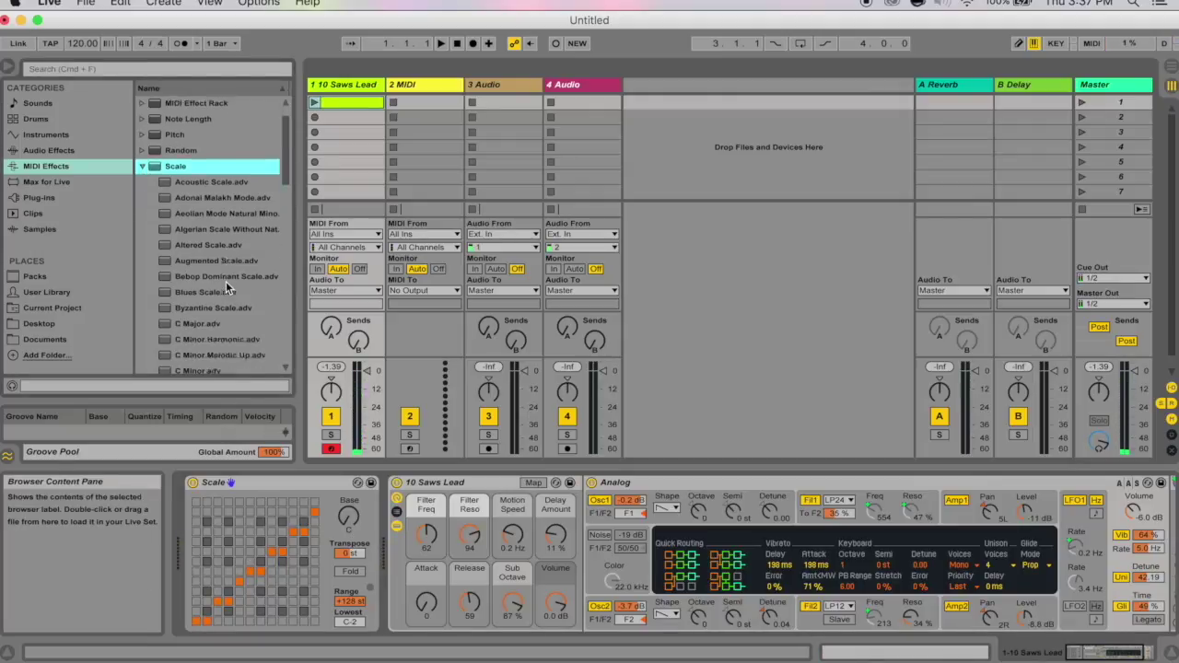
scroll(226, 281, "down", 3)
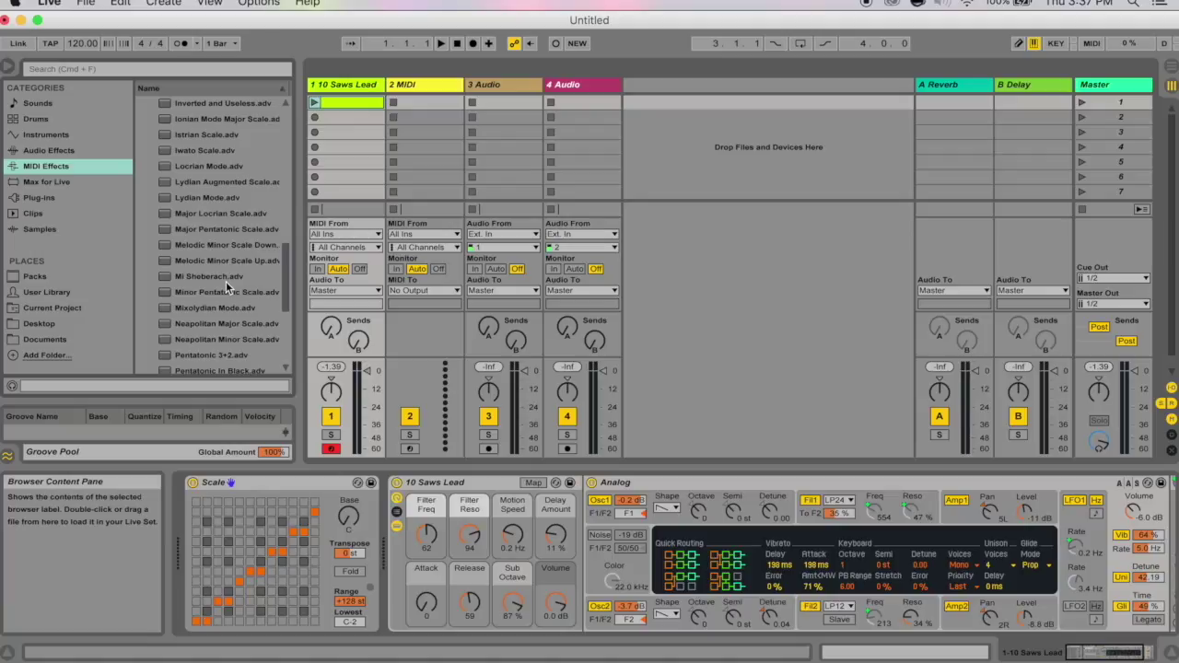
scroll(230, 216, "up", 10)
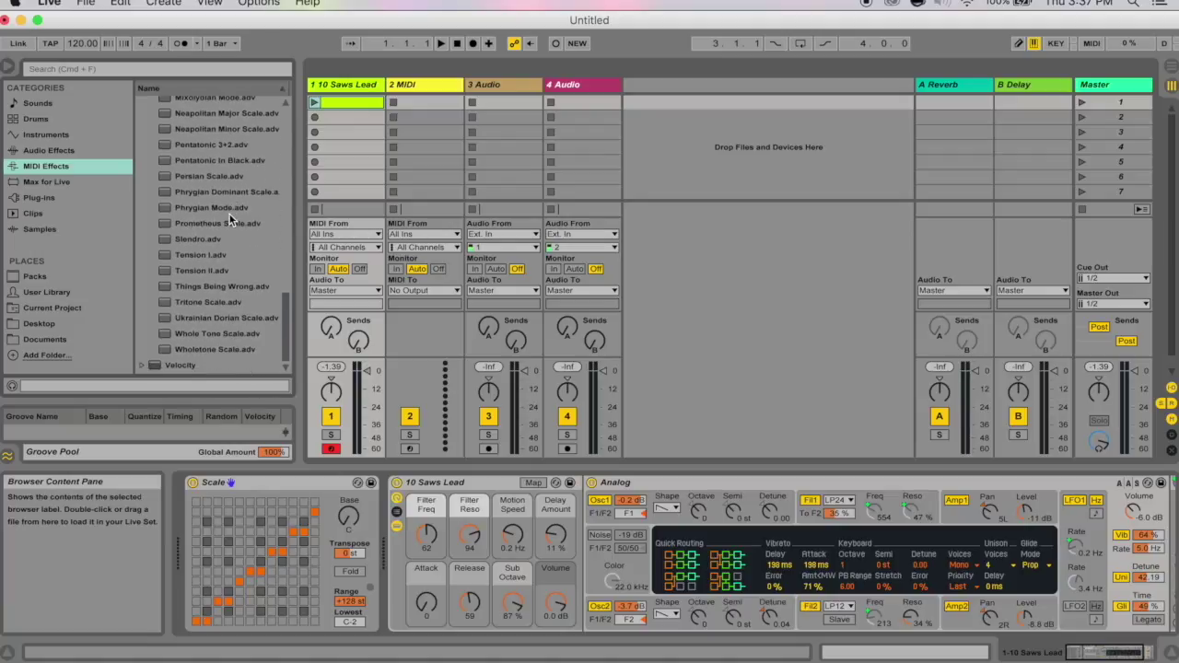
scroll(228, 215, "up", 2)
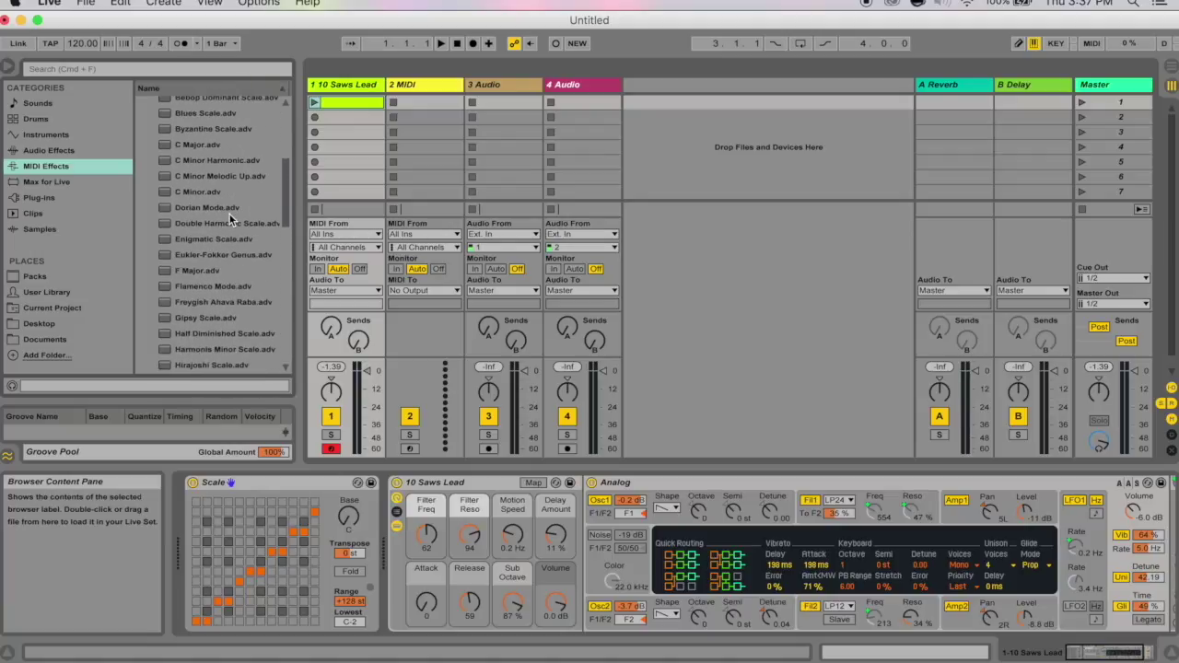
double_click(208, 144)
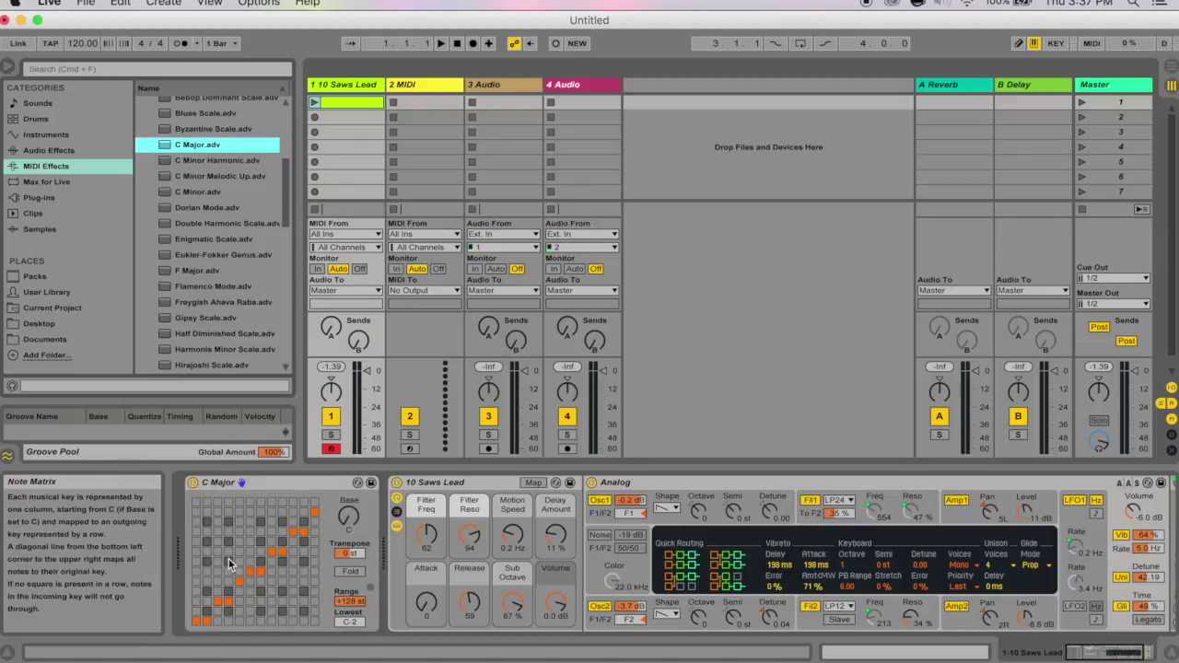
key("h")
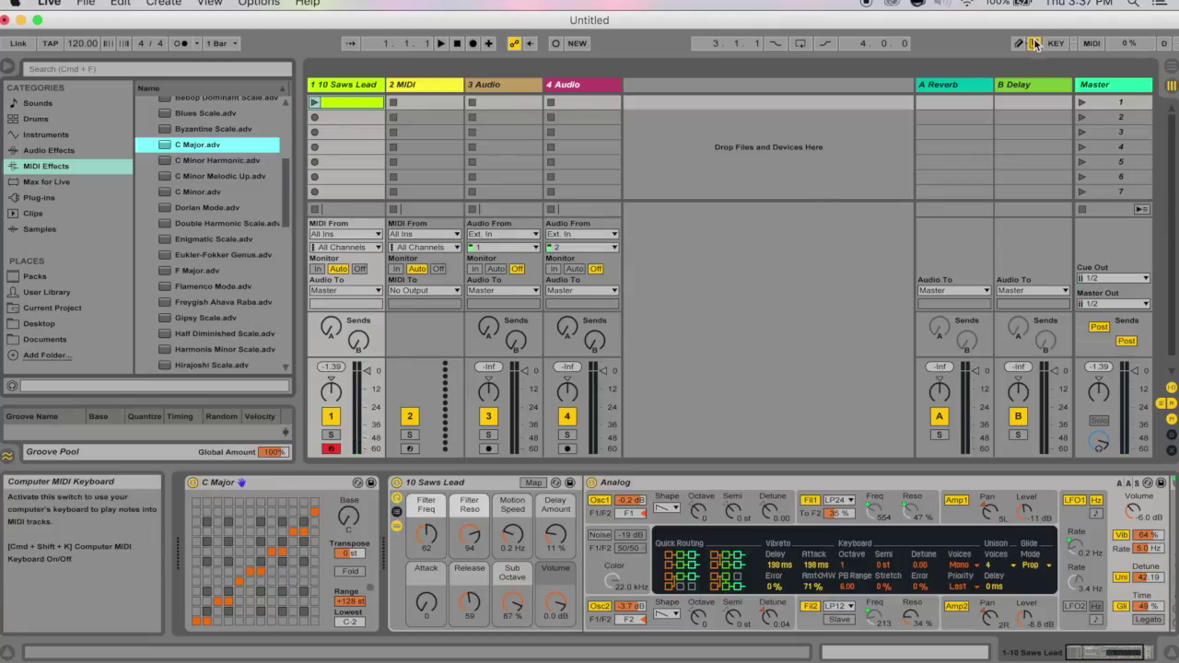
key("h")
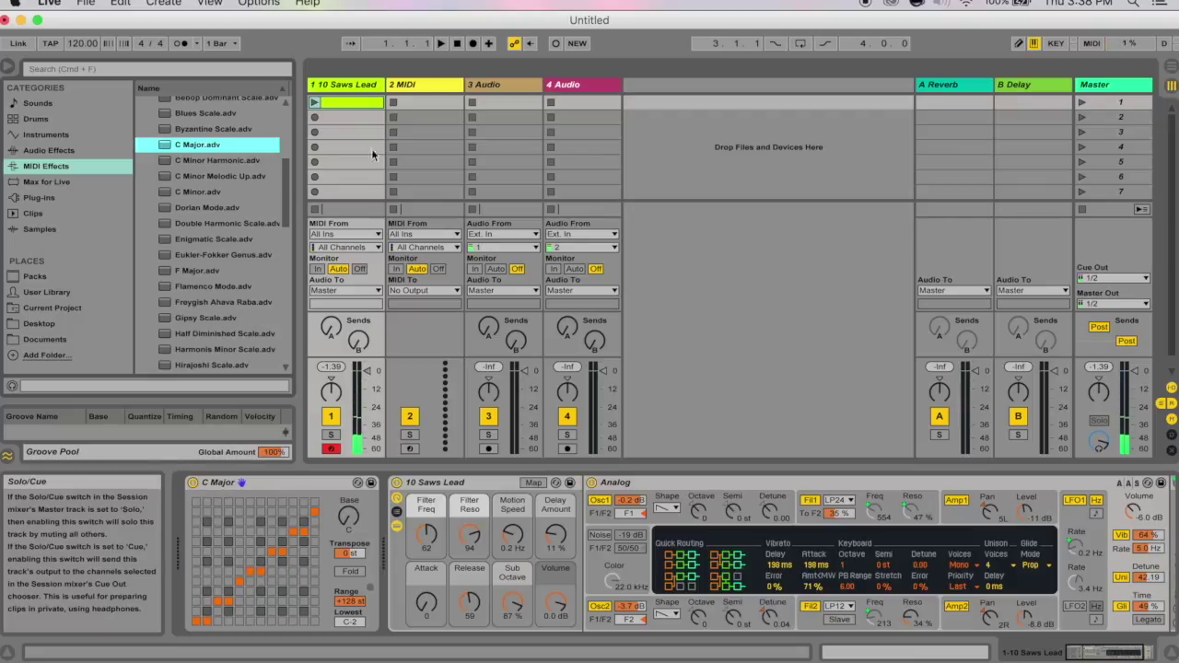
left_click(329, 102)
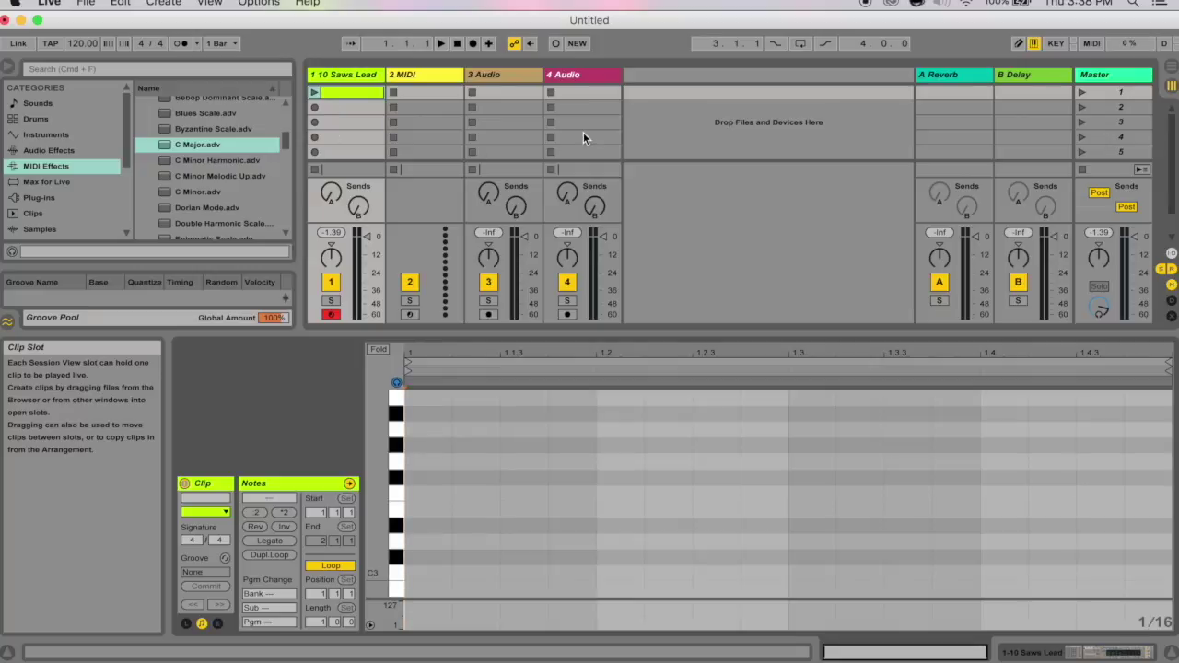
Step: Record a C3, D3, E3, G3, D#3, A3 melody into the lead clip, quantize it, and relaunch
left_click(556, 44)
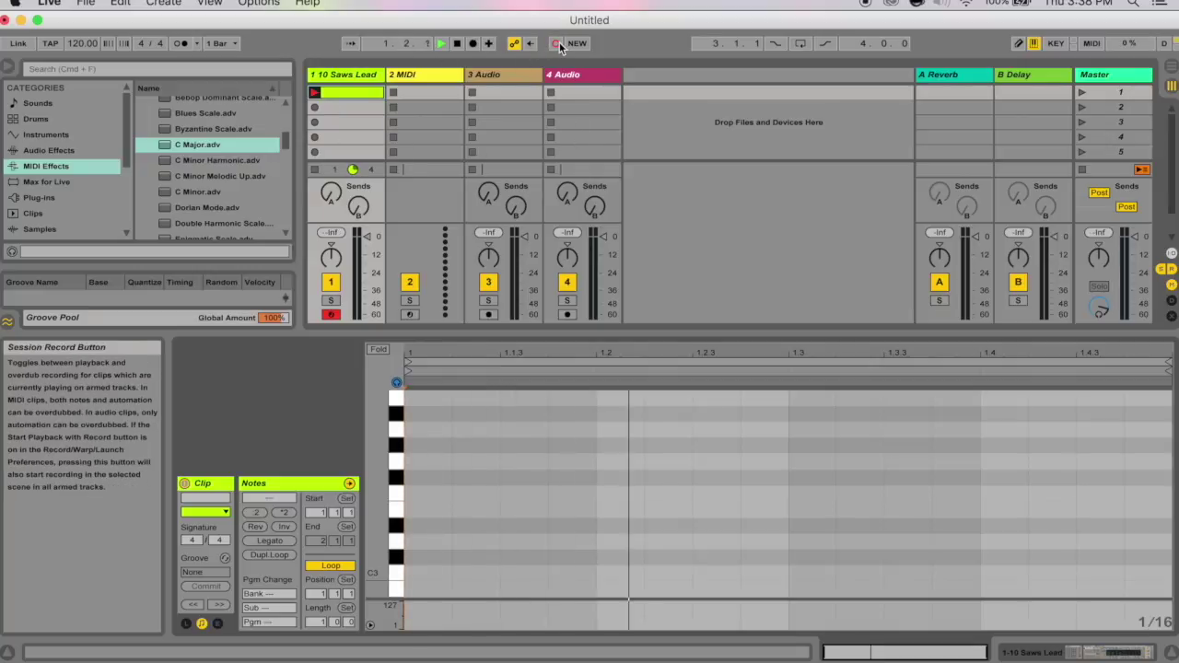
key("a")
key("s")
key("d")
key("g")
key("e")
key("s")
key("h")
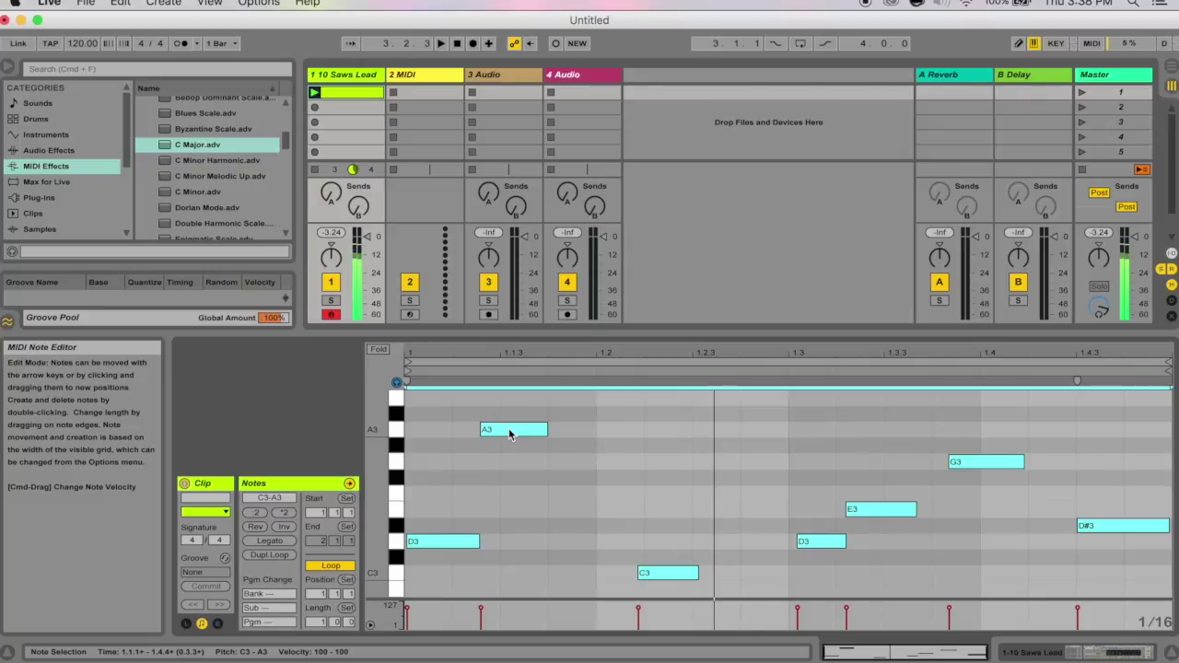
key("super+u")
left_click(314, 93)
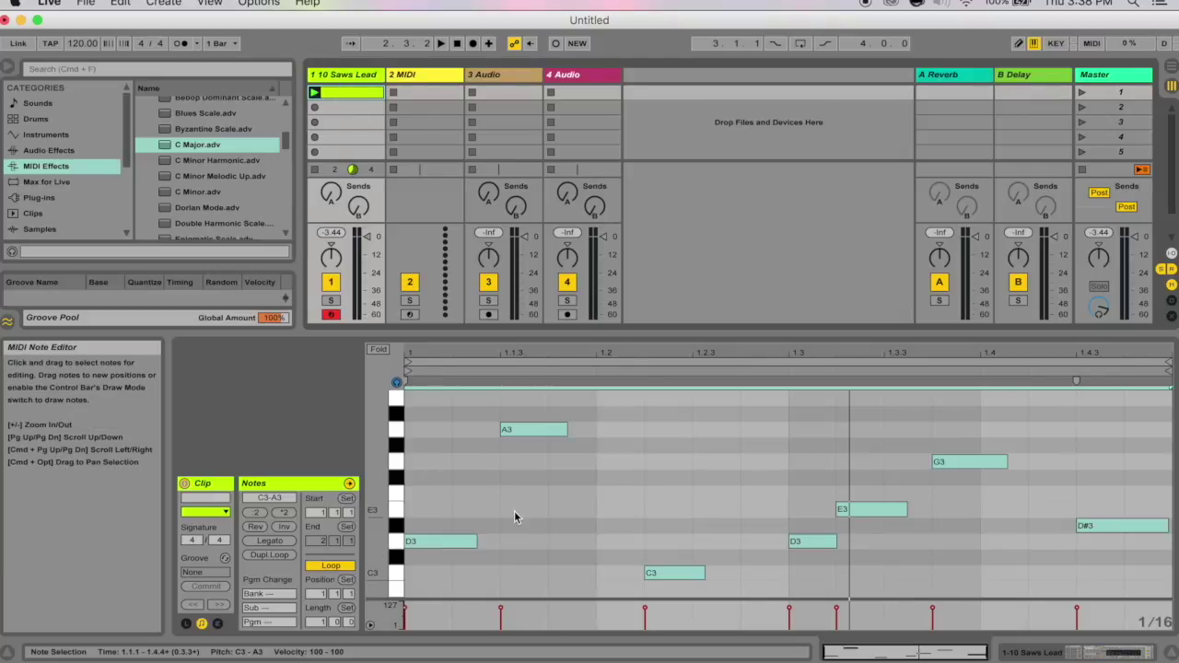
Step: Switch the bottom panel back to the lead track's device chain
left_click(1079, 654)
left_click(935, 653)
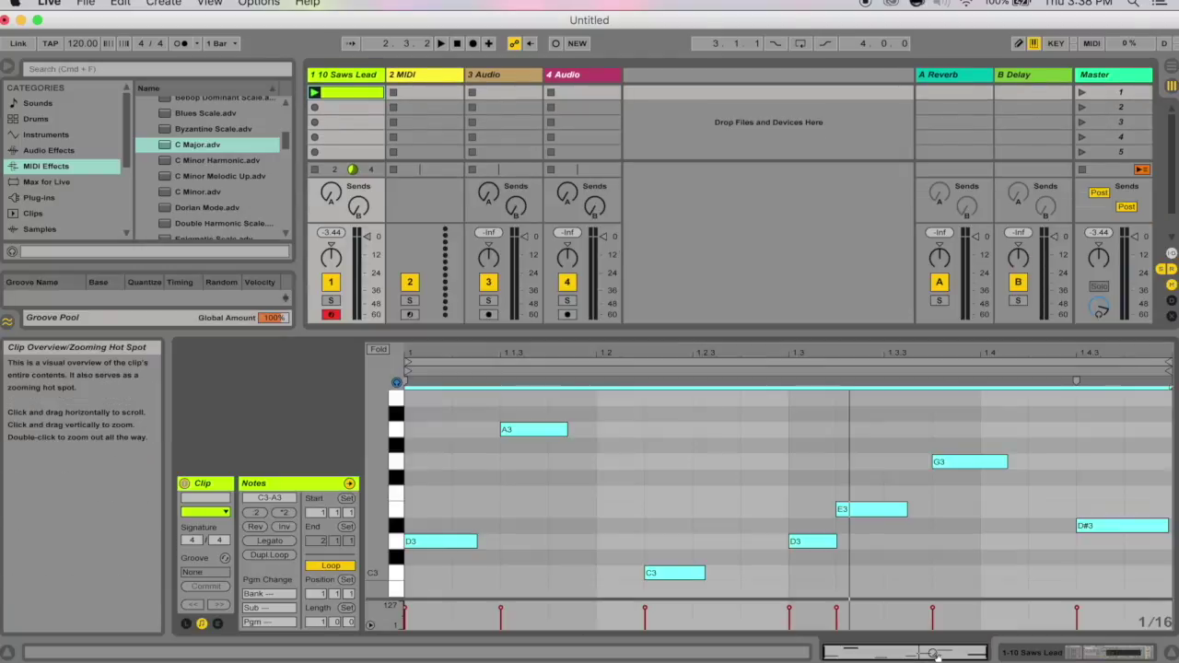
left_click(1053, 653)
left_click(945, 652)
left_click(1020, 650)
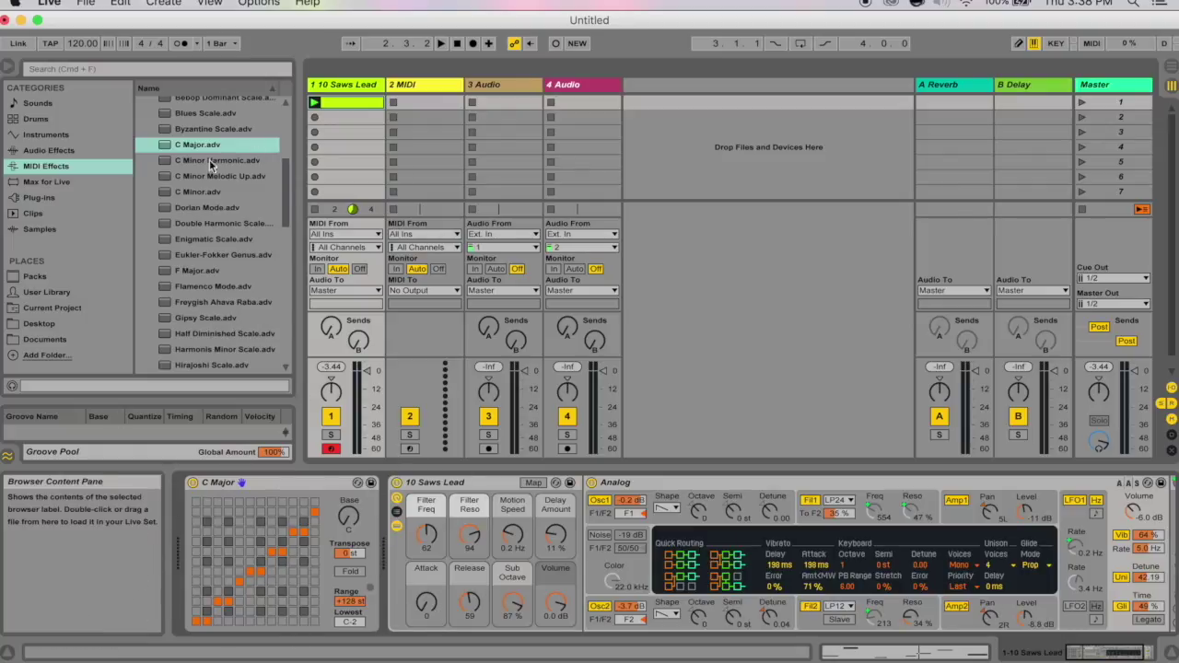
Step: Load C Minor.adv, then replace it with the Hirajoshi Scale.adv preset
double_click(198, 192)
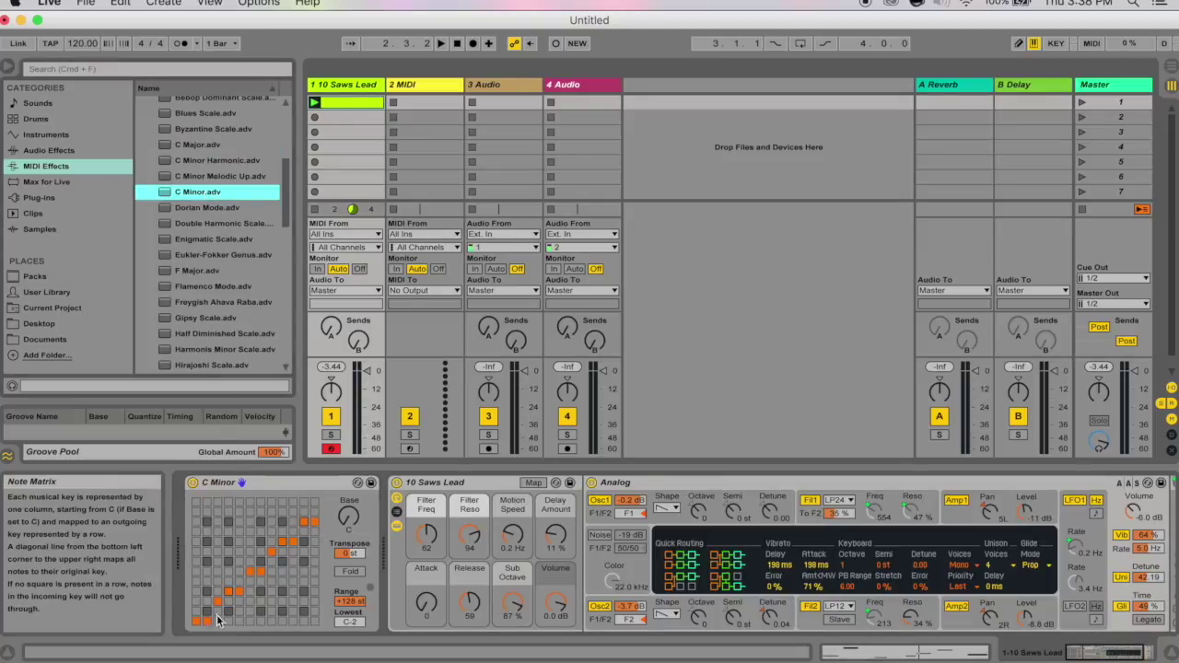
scroll(219, 281, "down", 3)
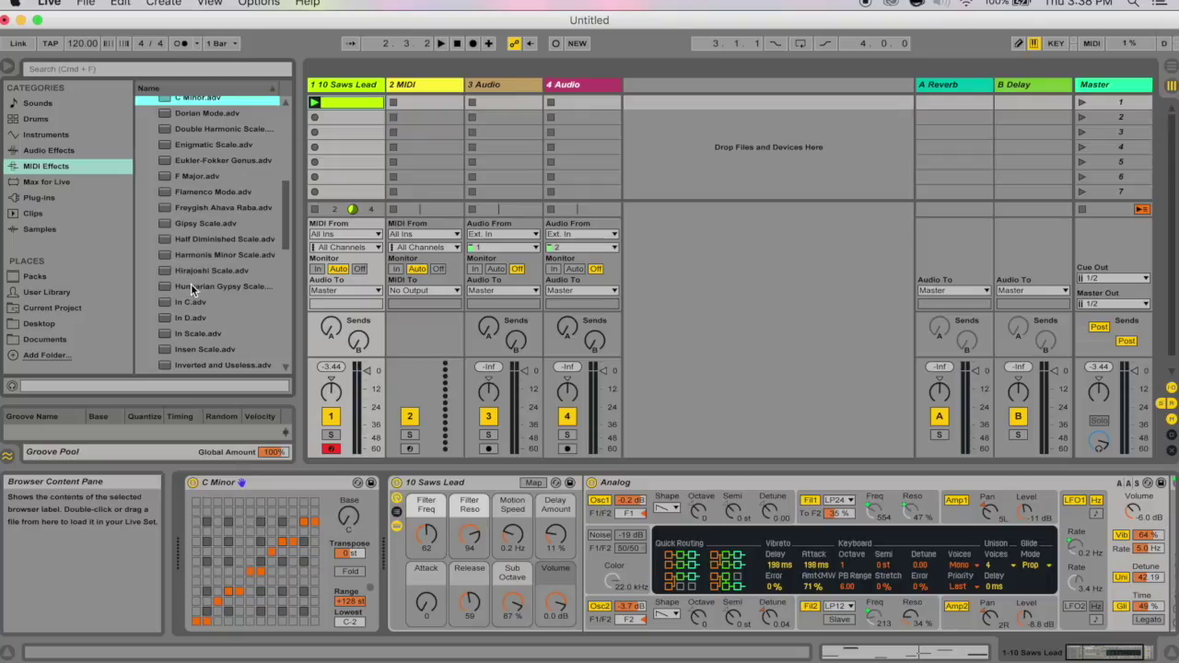
double_click(247, 270)
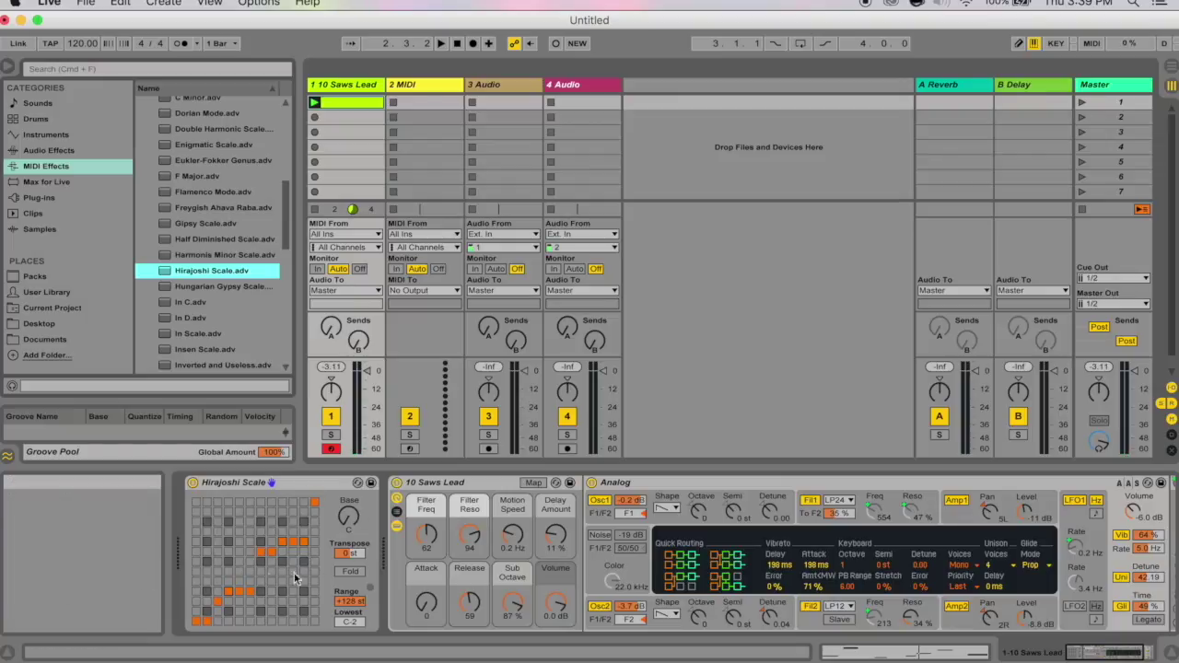
left_click(348, 554)
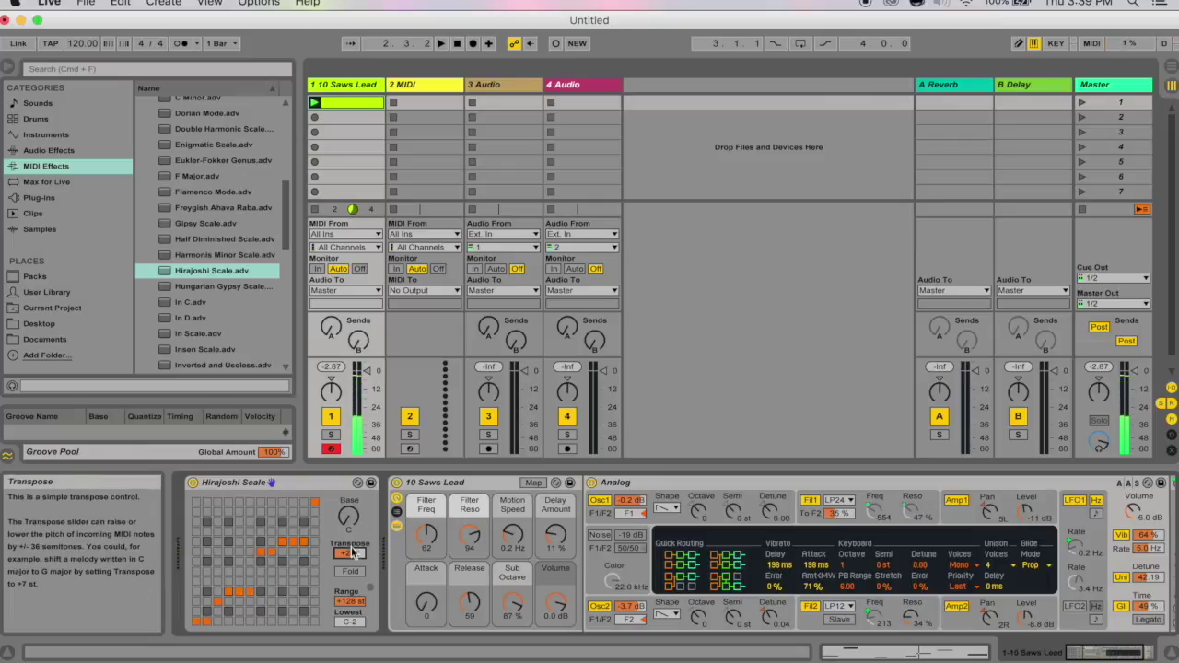
left_click(350, 622)
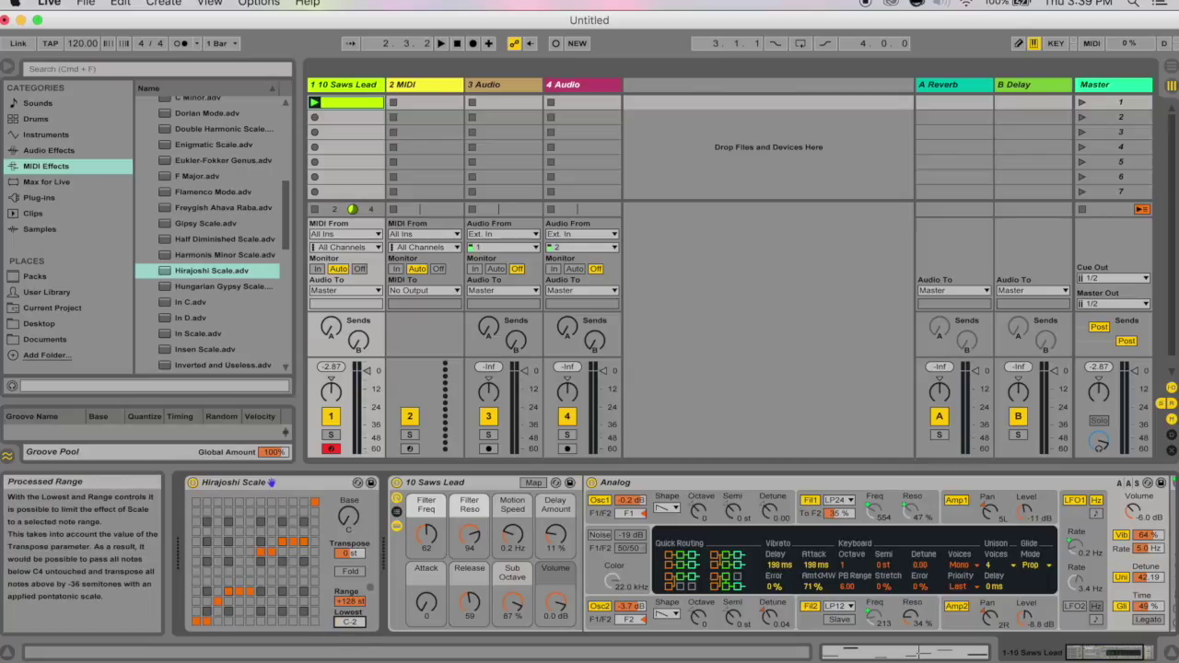
left_click_drag(350, 622, 350, 635)
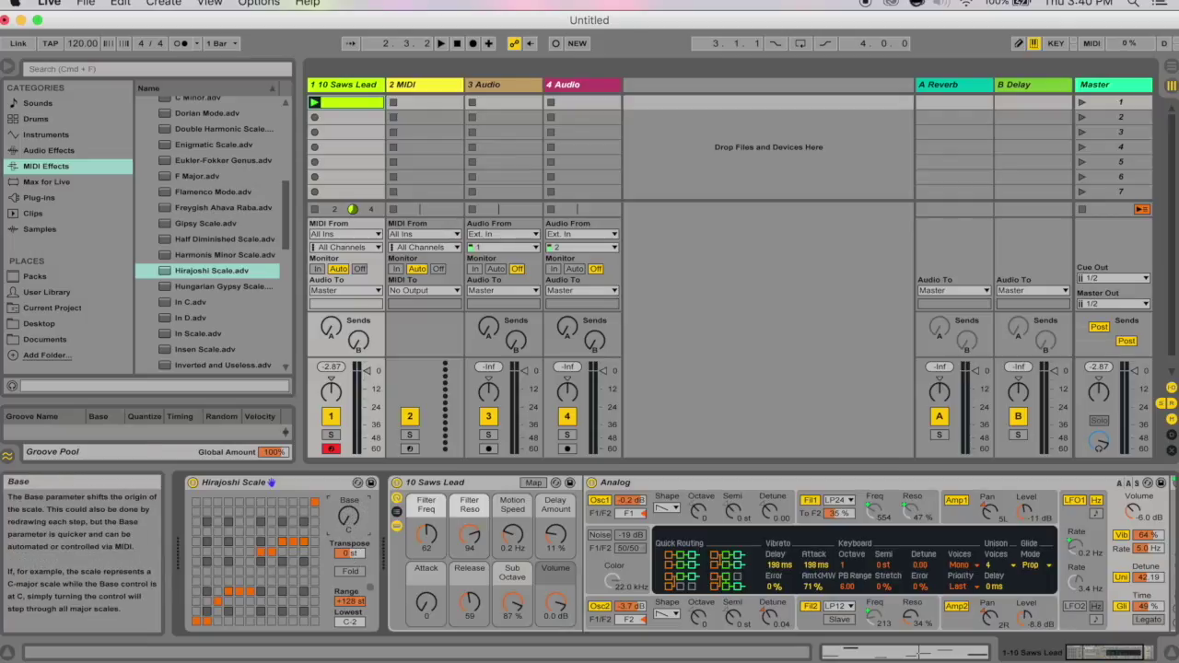
left_click_drag(348, 512, 348, 488)
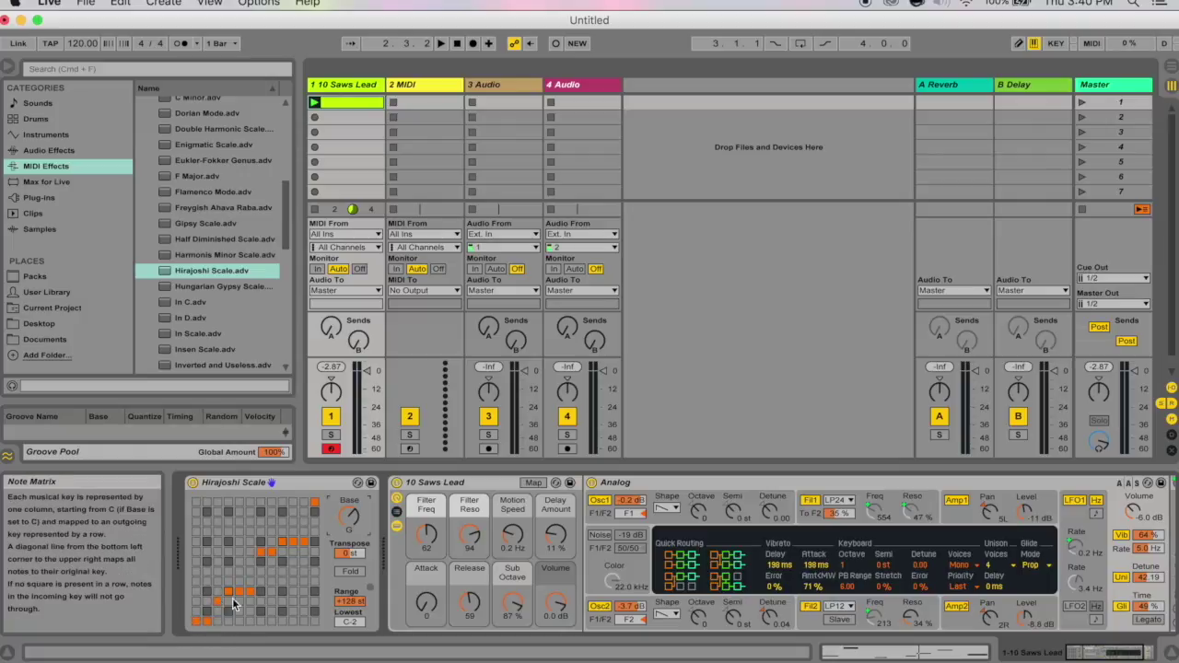
left_click_drag(349, 516, 349, 543)
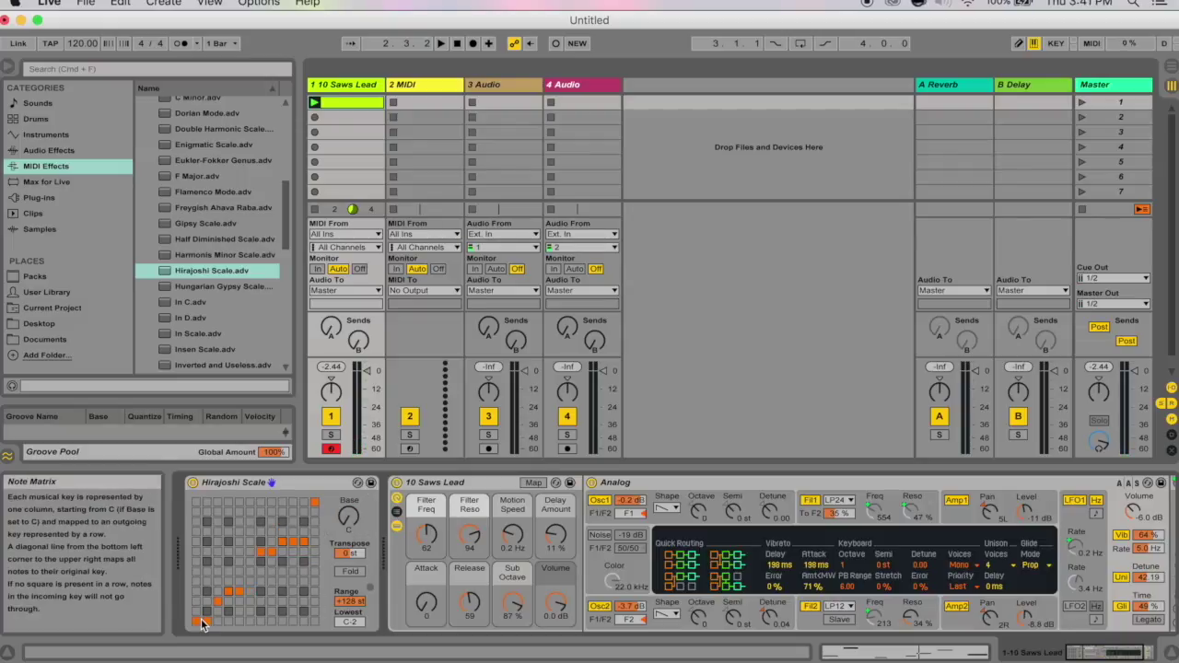
Step: Raise a few mapped notes in the Hirajoshi matrix, then delete the Scale device from the lead track
left_click(228, 600)
left_click(282, 531)
left_click(304, 522)
left_click(295, 523)
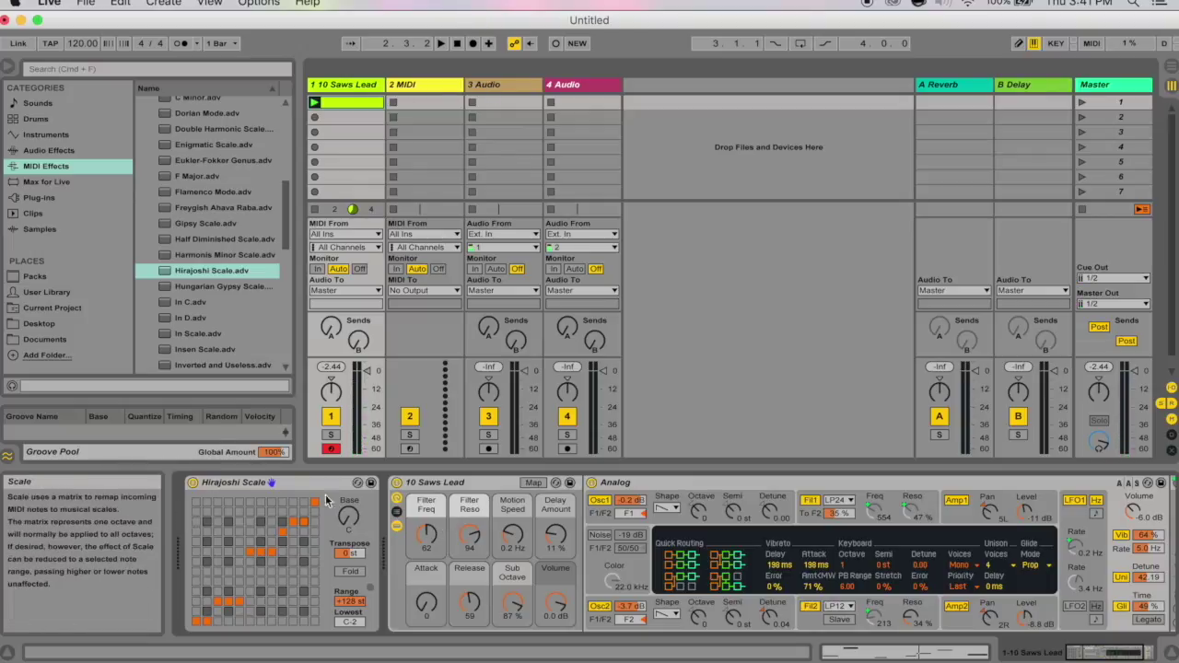
left_click(320, 483)
key("Delete")
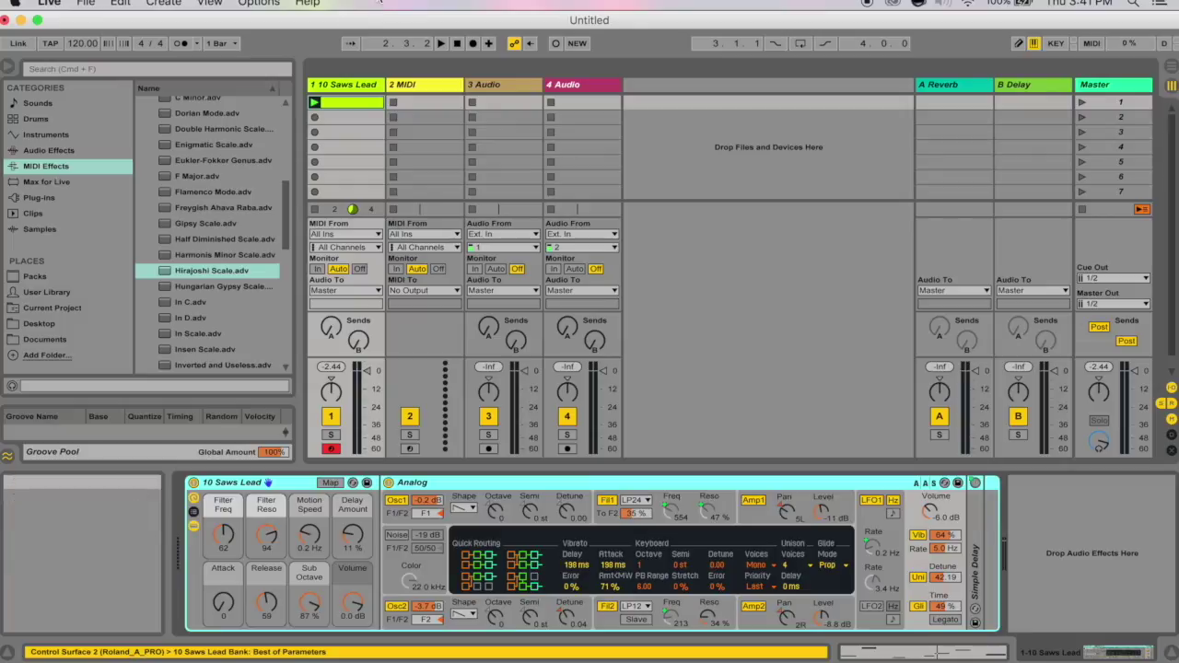
Step: Open the lead clip, delete its notes, and move the loop start to bar 1.2
double_click(350, 102)
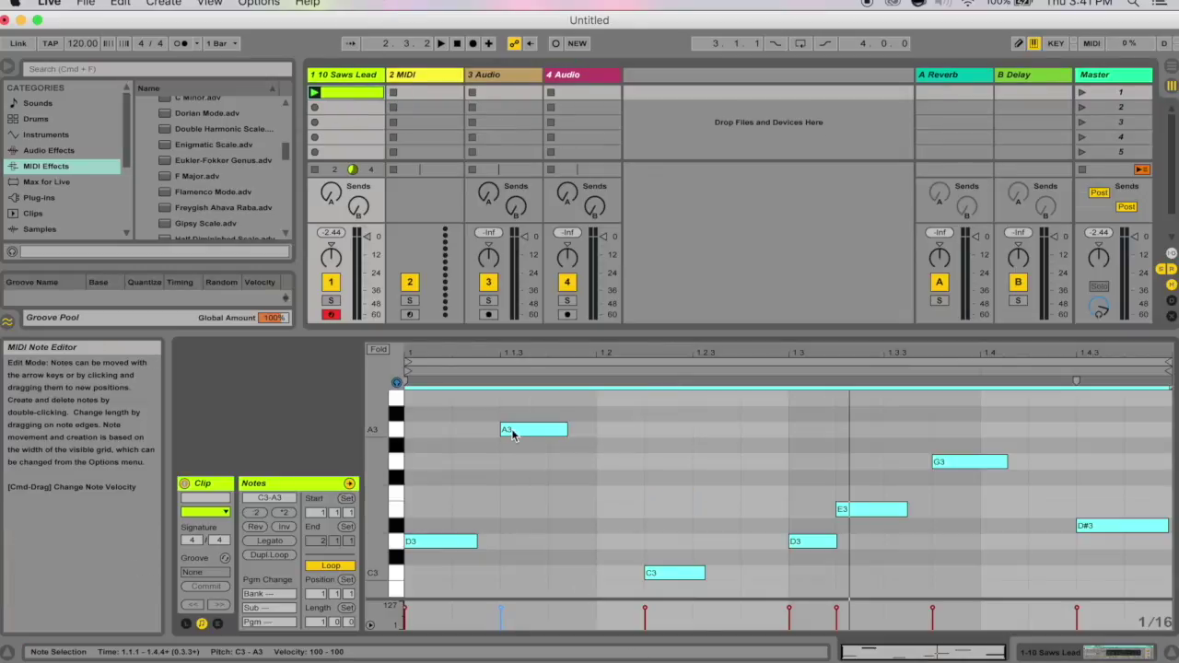
key("Delete")
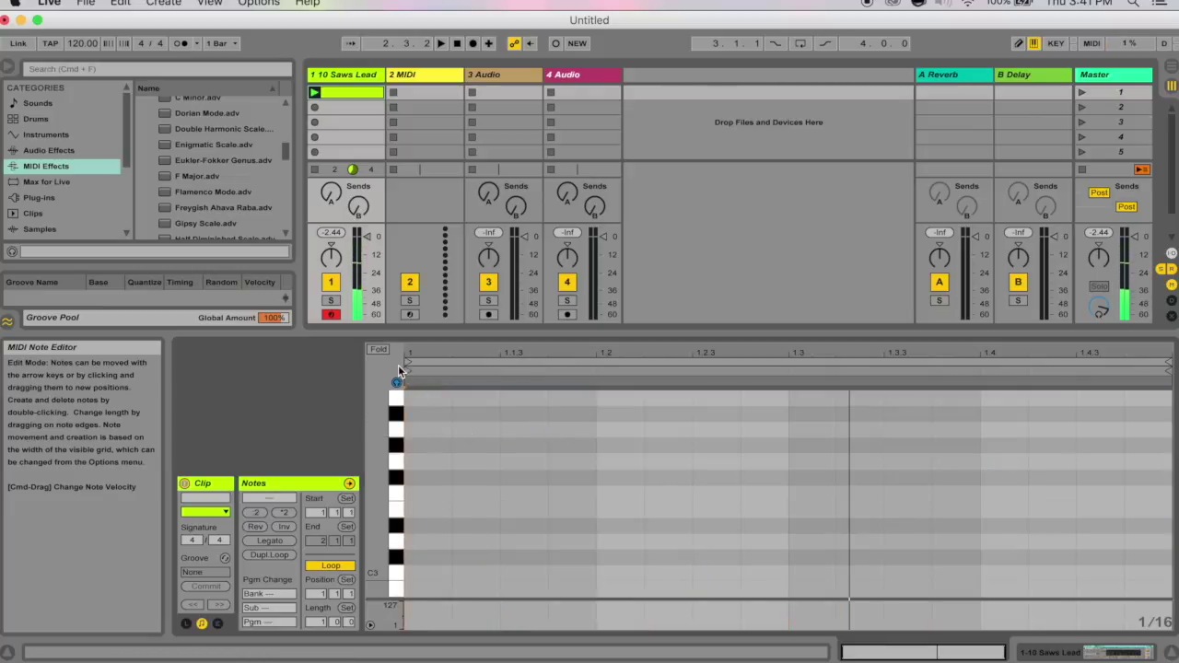
left_click(445, 365)
left_click_drag(407, 366, 1026, 387)
left_click(539, 368)
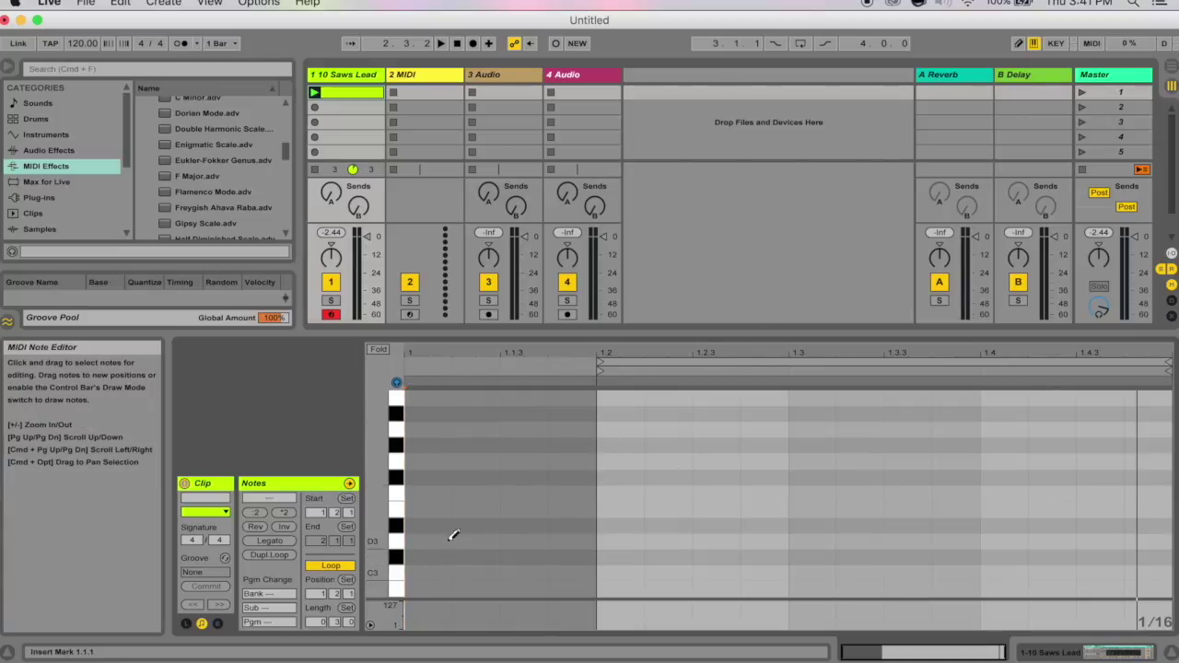
Step: Draw C3, D3, E3, F3, G3, A3, B3 and C4 stacked at the clip start, then fold the piano roll
key("b")
left_click(414, 572)
left_click(421, 541)
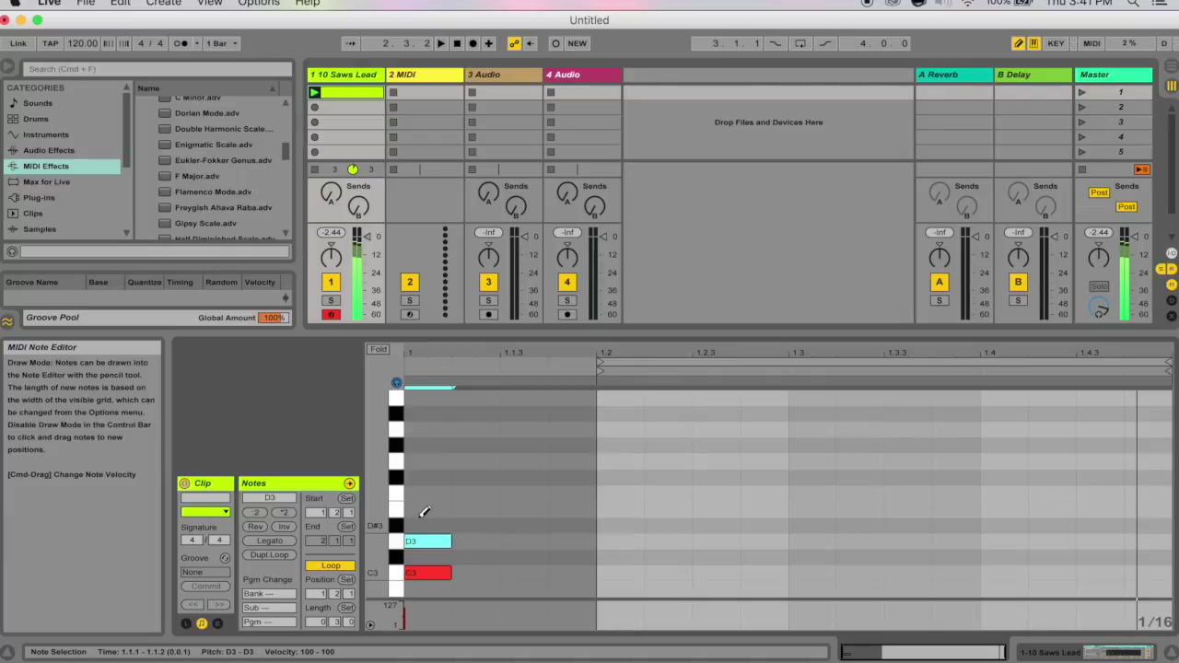
left_click(422, 510)
left_click(422, 493)
left_click(422, 462)
left_click(422, 430)
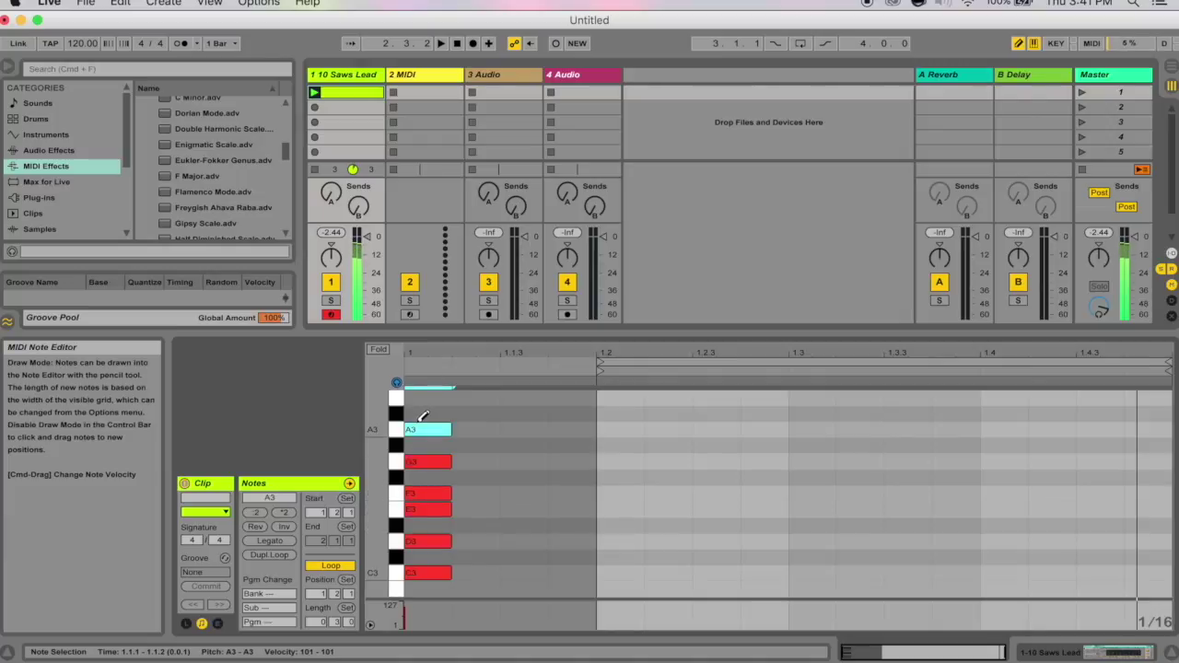
left_click(419, 399)
scroll(426, 391, "up", 1)
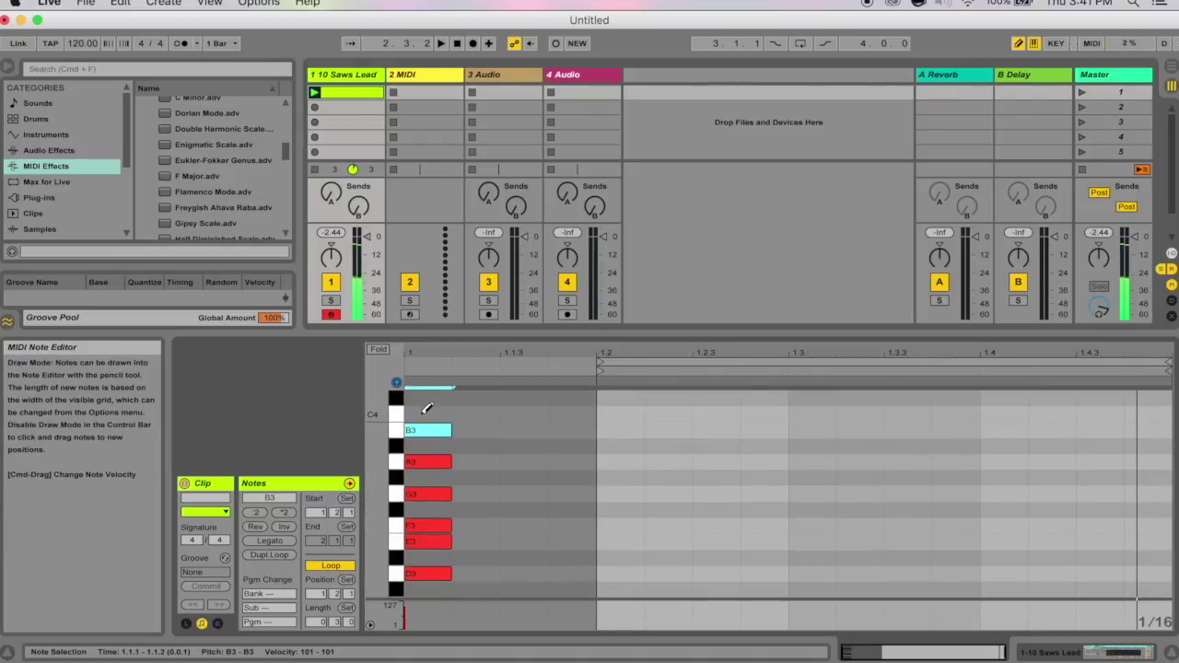
left_click(424, 413)
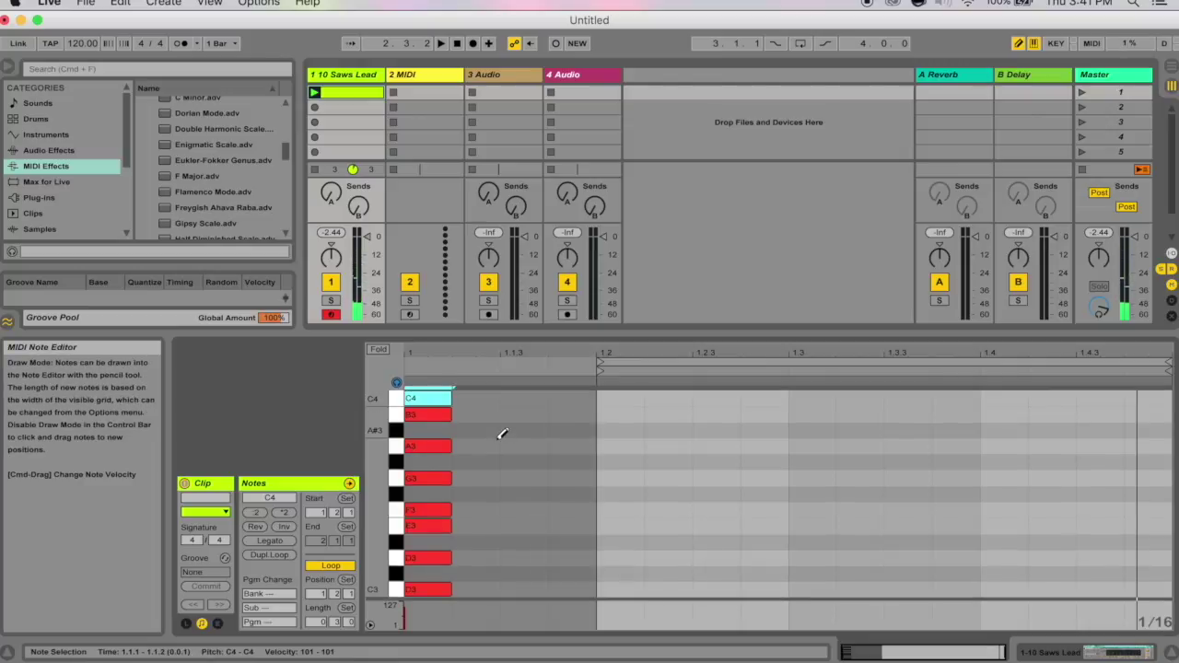
key("f")
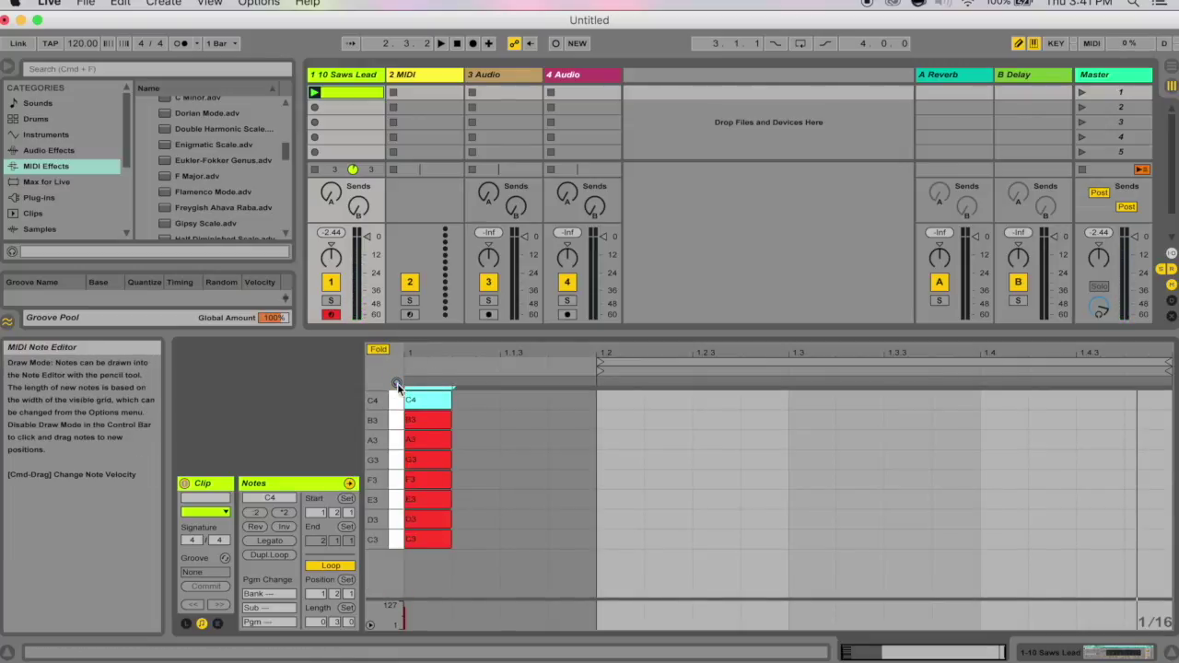
Step: Refold the piano roll and draw G3, E3, G3 and B3 notes around beat 1.2
left_click(386, 351)
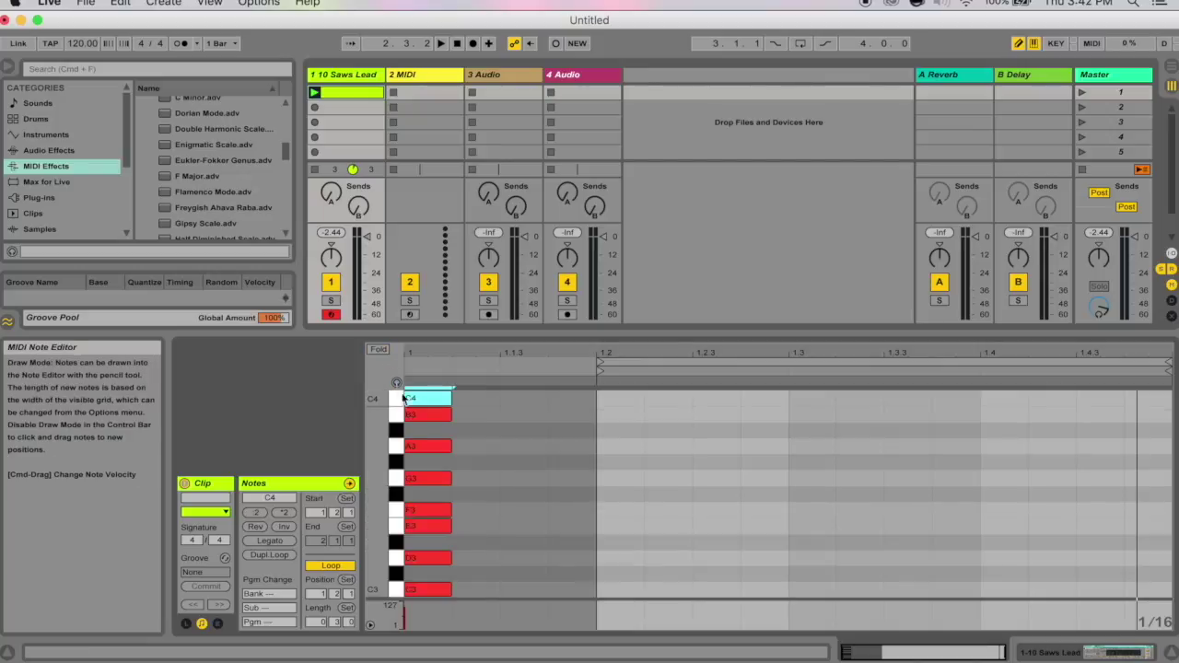
scroll(411, 425, "down", 2)
scroll(412, 425, "down", 1)
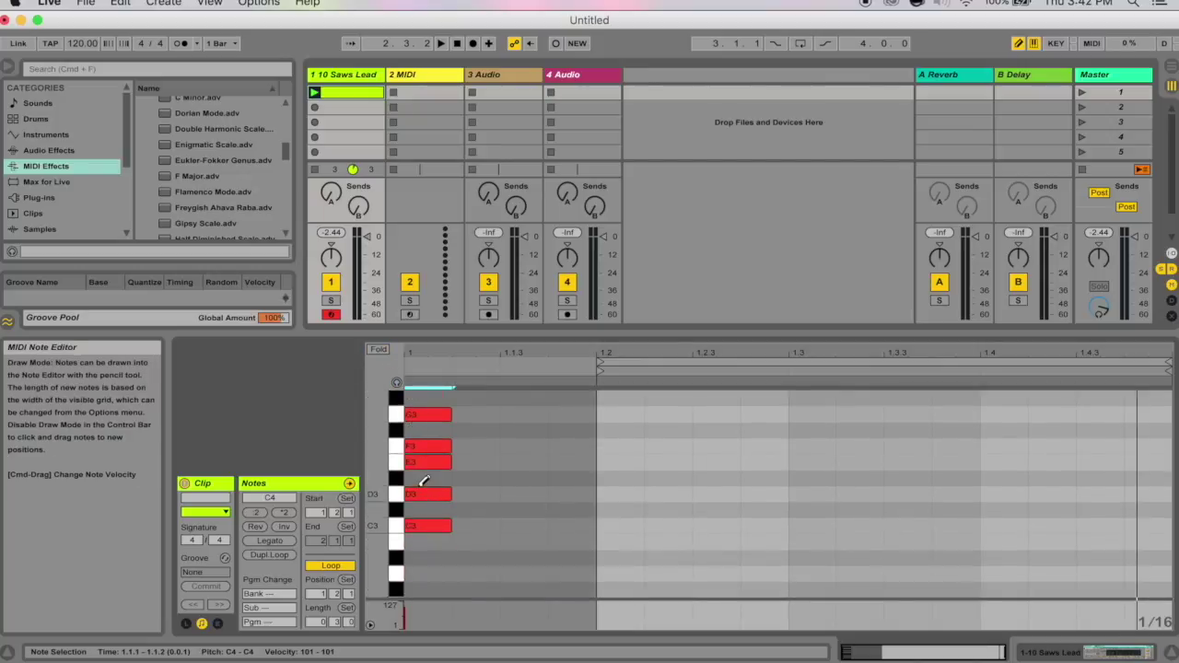
left_click(386, 352)
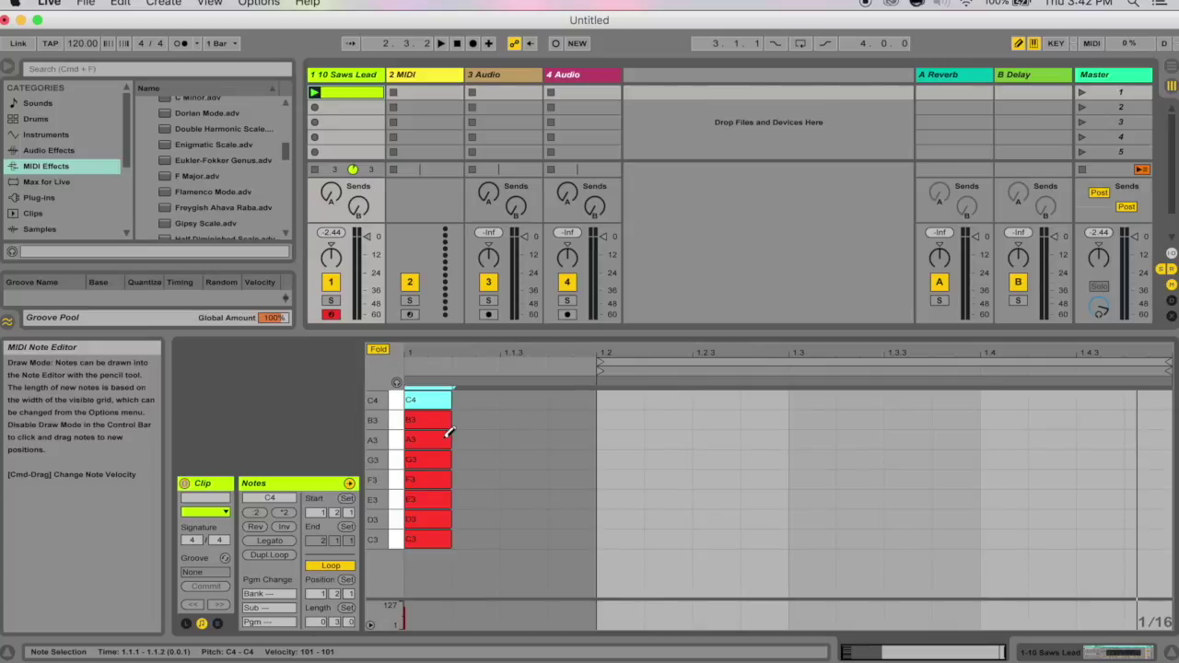
left_click(620, 459)
left_click(663, 499)
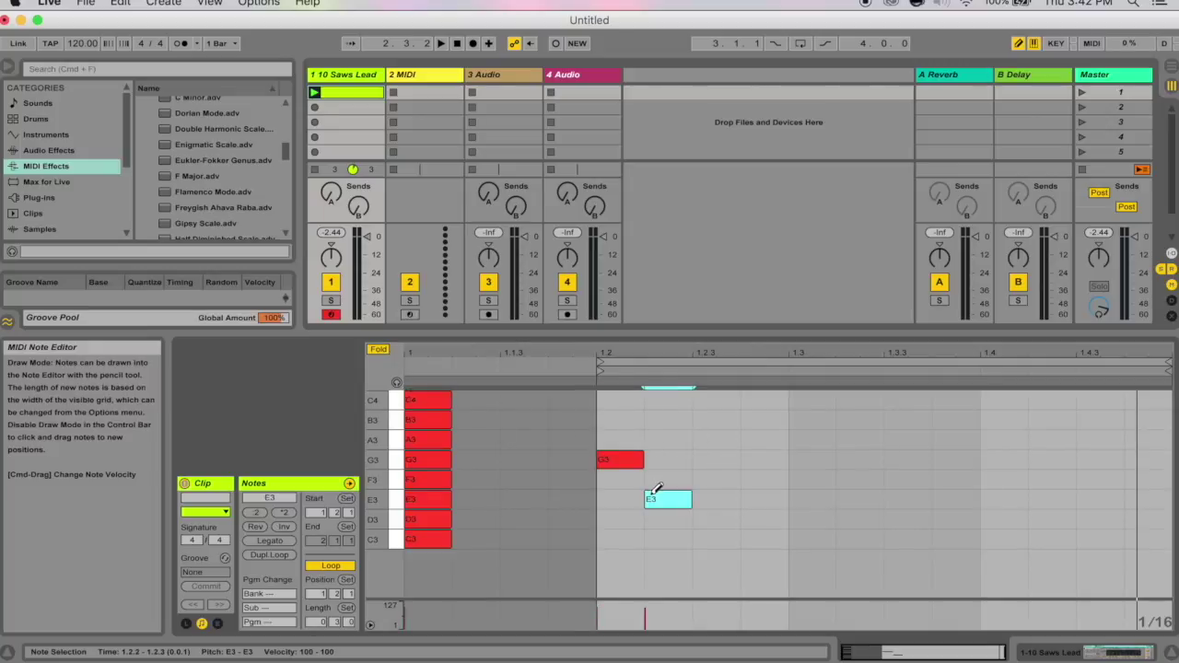
left_click(713, 459)
left_click(649, 420)
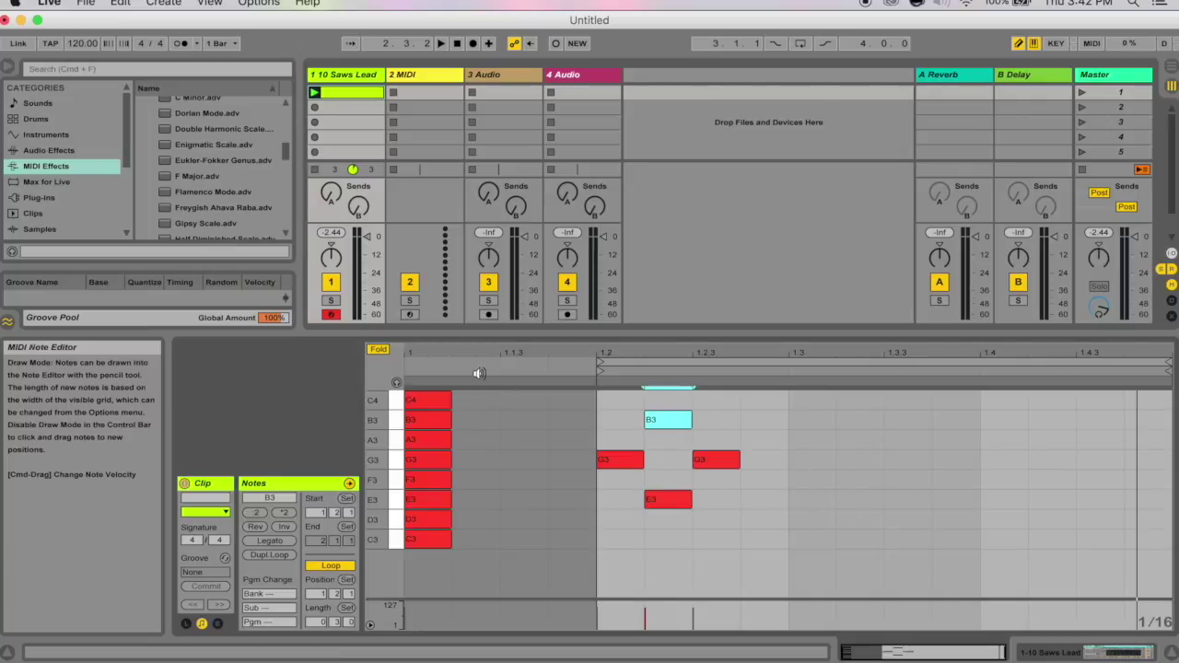
Step: With Preview on, add A3, E3, G3, C4, G3 and C3 notes, then delete all notes
left_click(396, 382)
left_click(716, 440)
left_click(811, 500)
left_click_drag(811, 459, 859, 460)
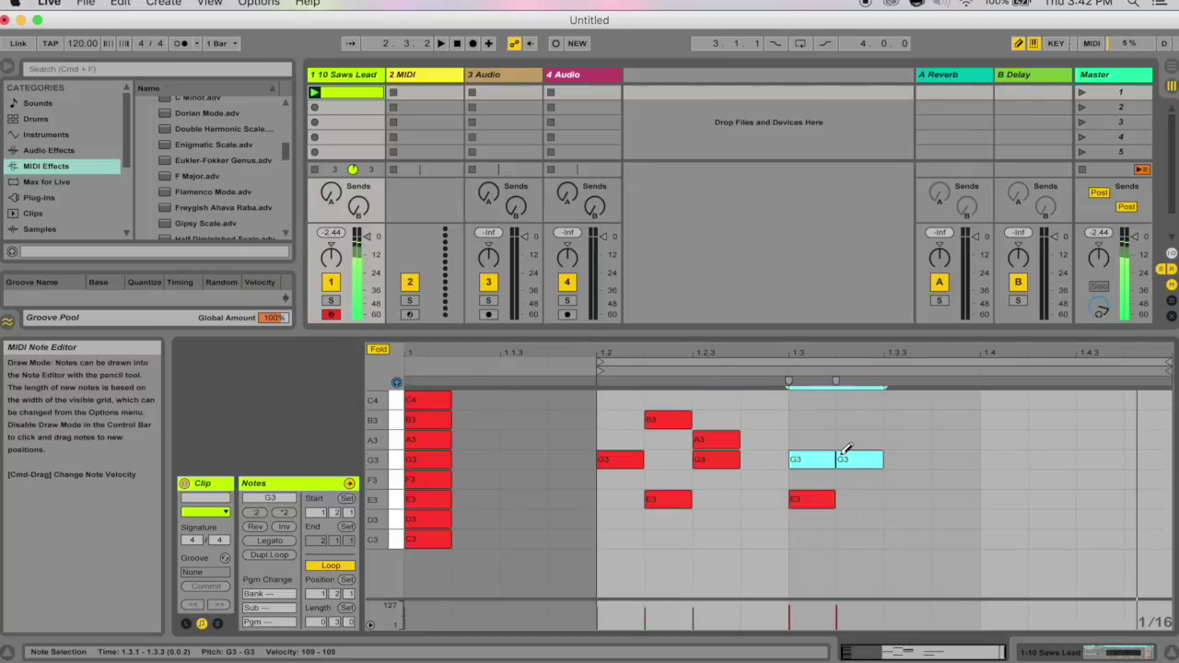
left_click(907, 399)
left_click(1002, 459)
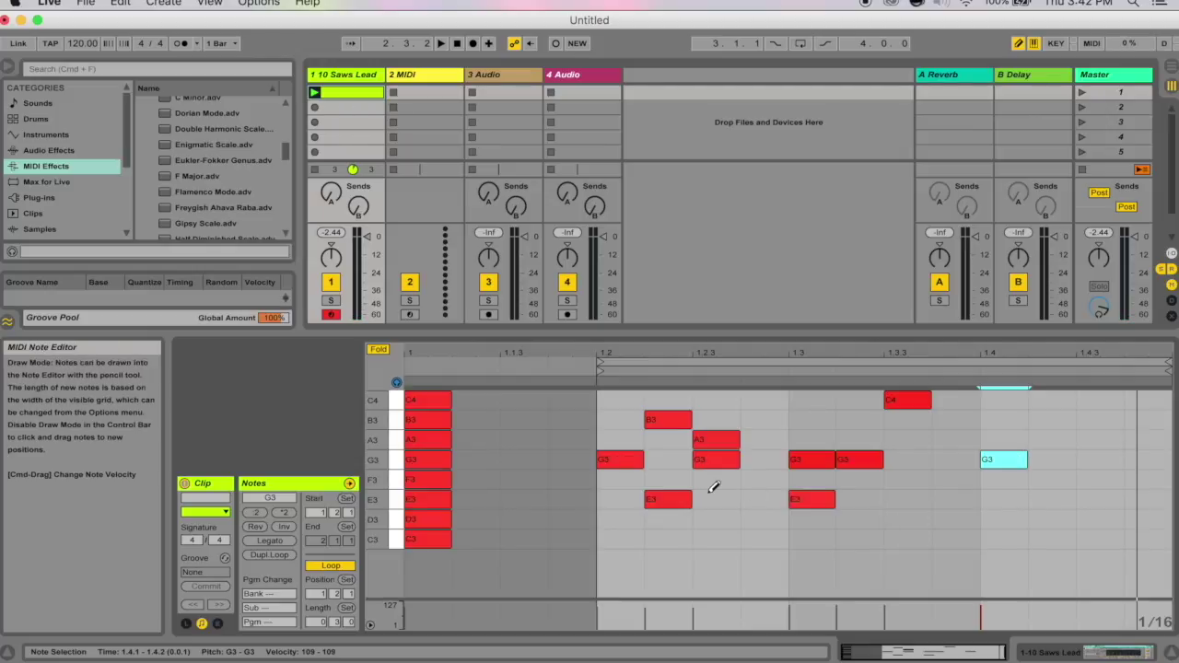
left_click(1049, 537)
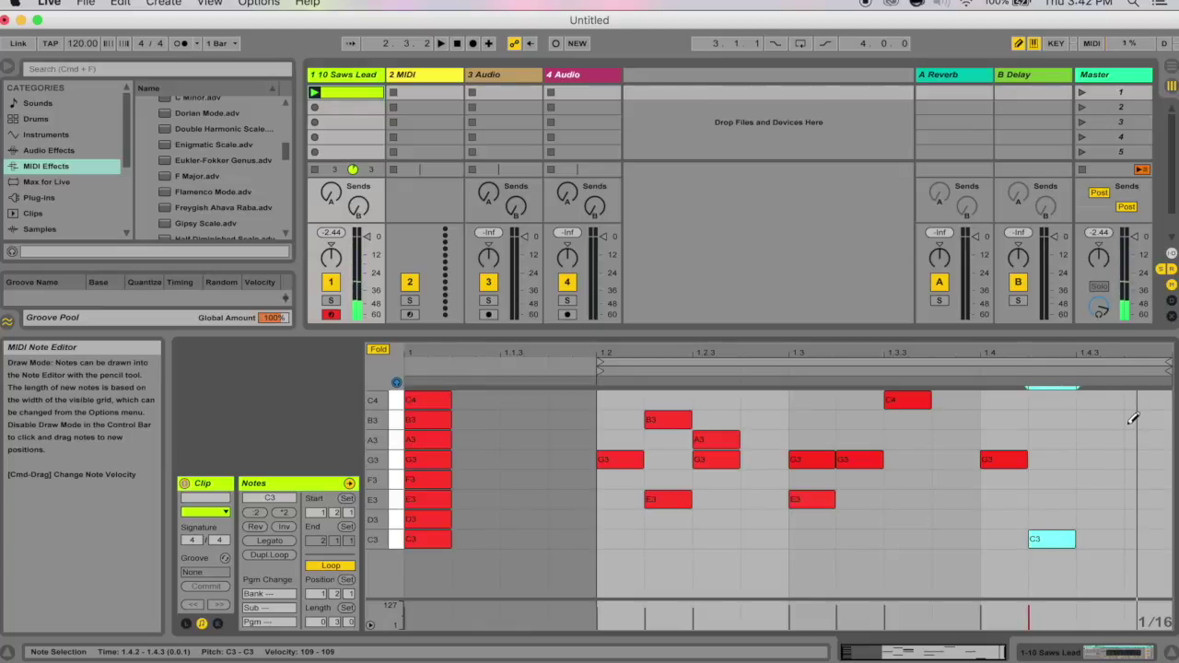
key("super+a")
key("Delete")
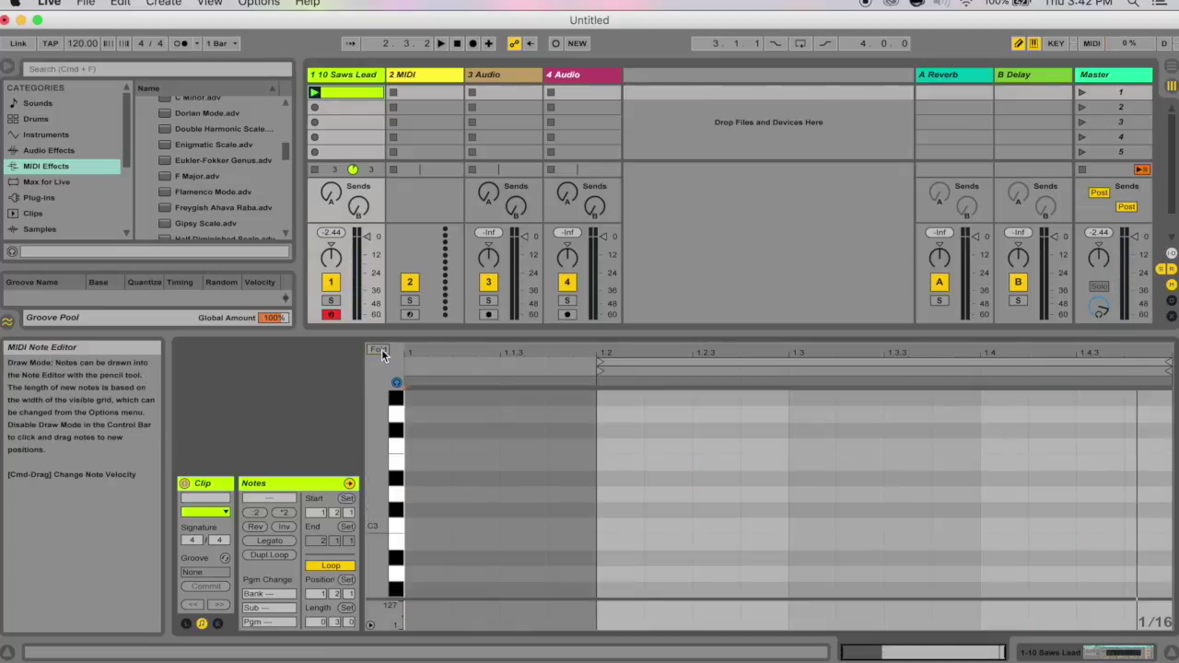
Step: Draw C#3, D#3, F#3, G#3 and A#3 stacked at the clip start and fold to those rows
left_click(425, 508)
left_click(426, 478)
left_click(429, 429)
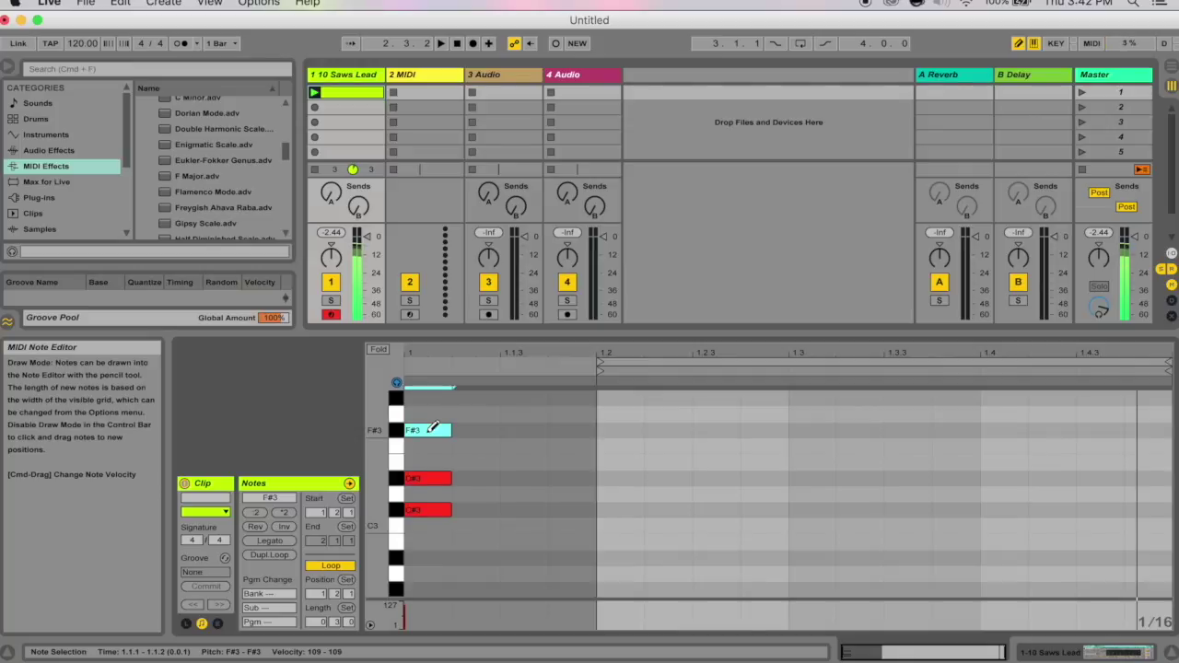
left_click(432, 429)
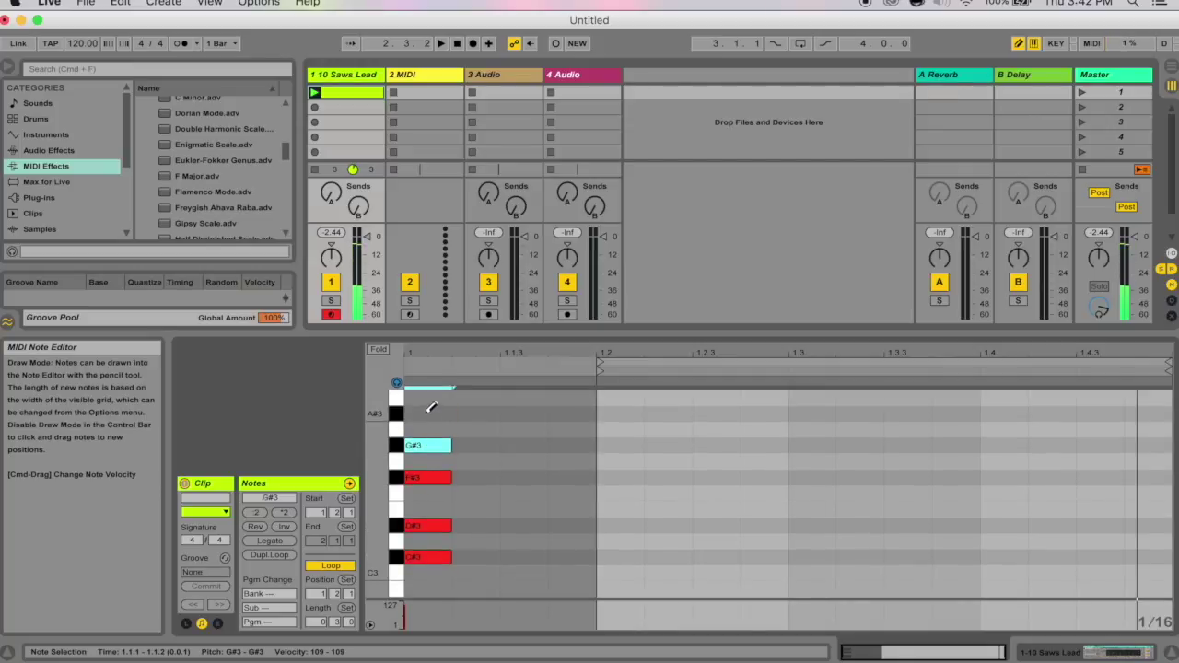
left_click(429, 411)
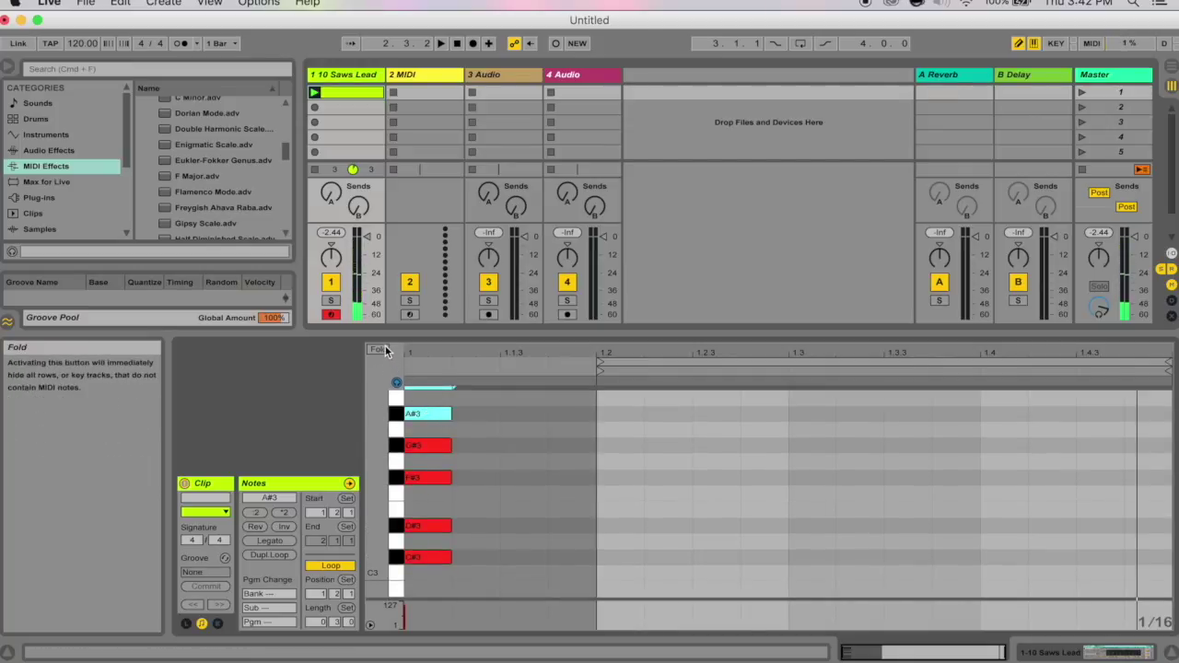
left_click(378, 349)
Step: Draw a D#3, F#3, A#3, G#3, D#3, D#3 melody, then play the clip and stop it
left_click(637, 460)
left_click(695, 440)
left_click(812, 399)
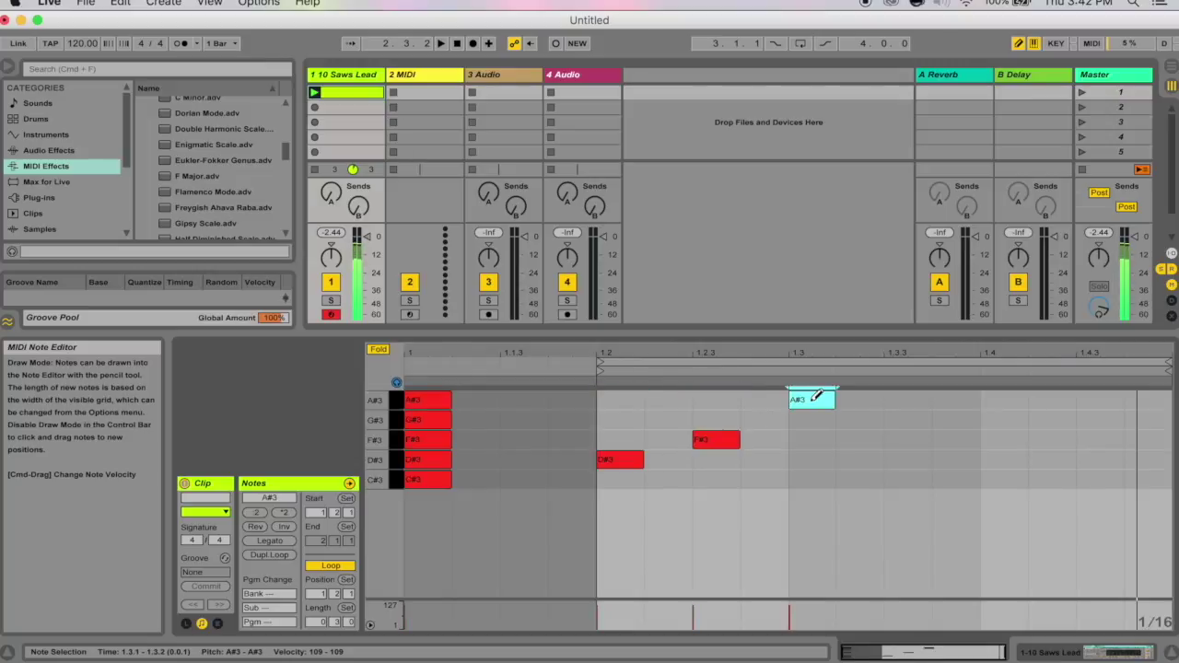
left_click(886, 420)
left_click(1047, 460)
left_click(1096, 459)
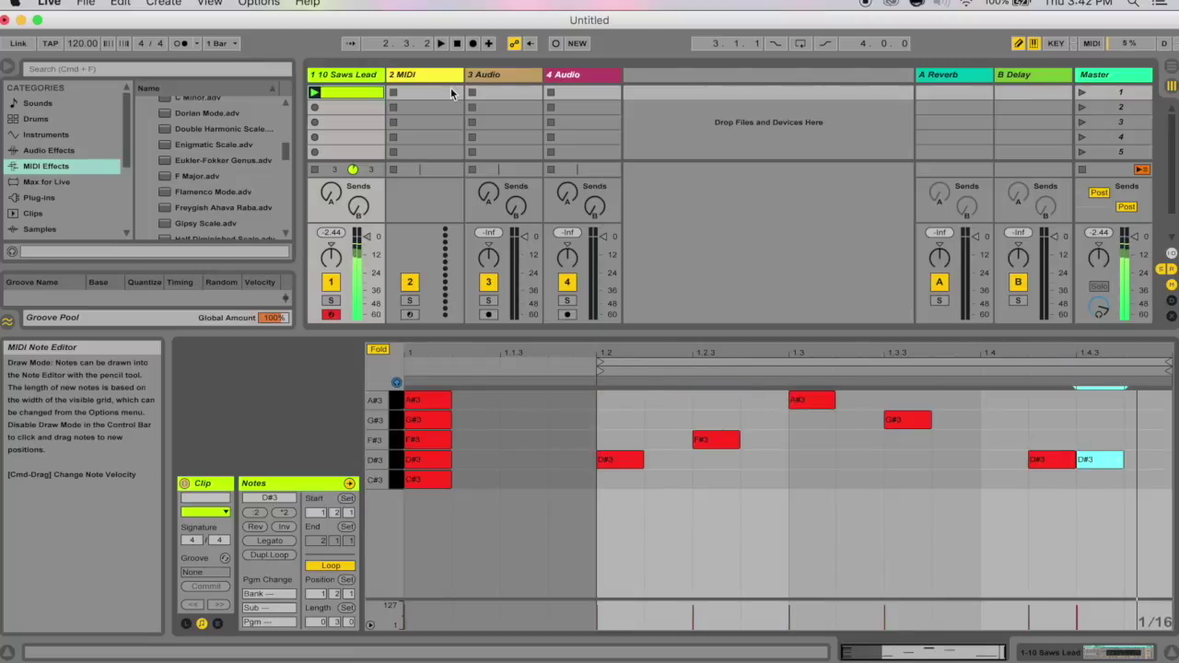
left_click(313, 92)
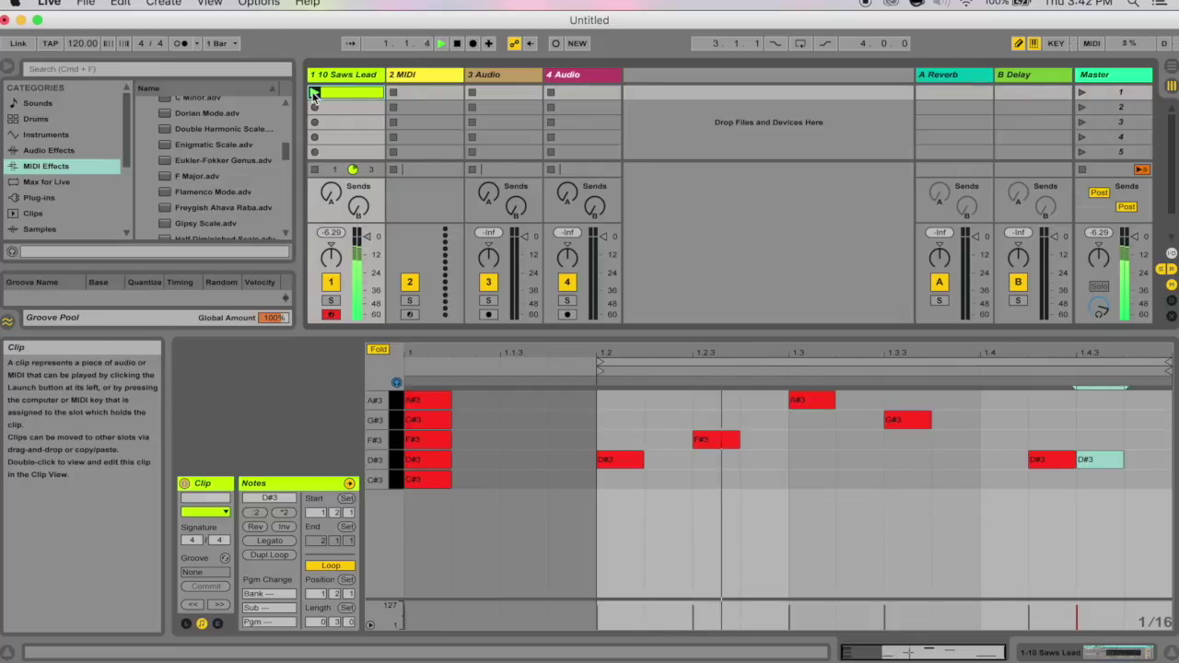
key("space")
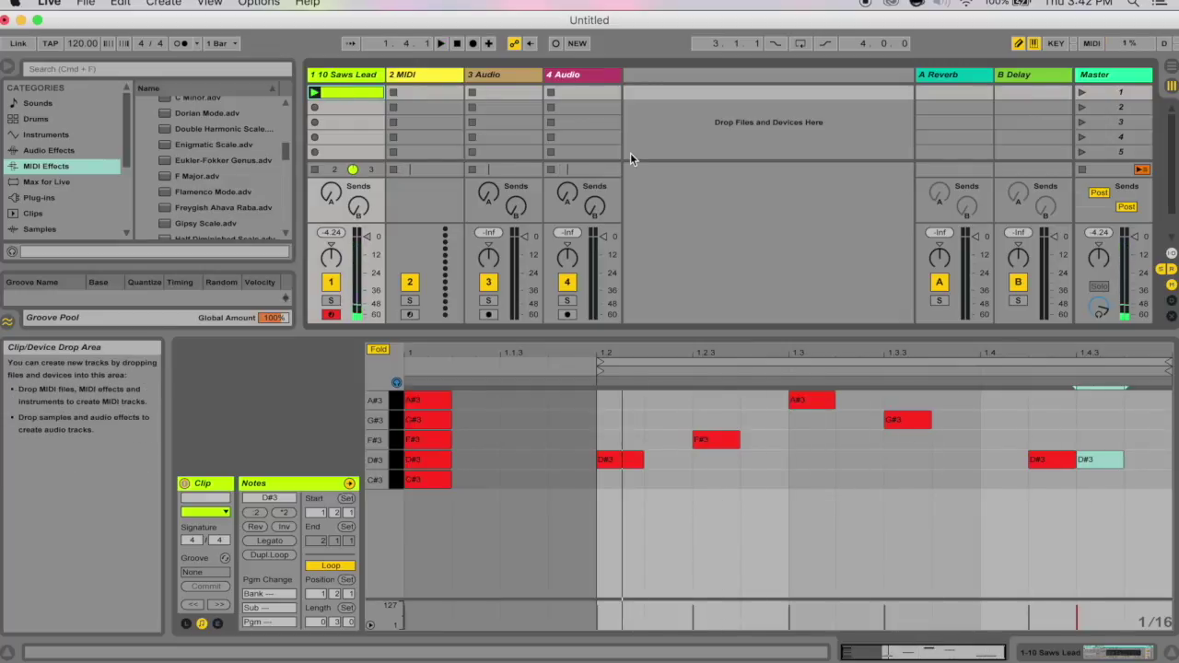